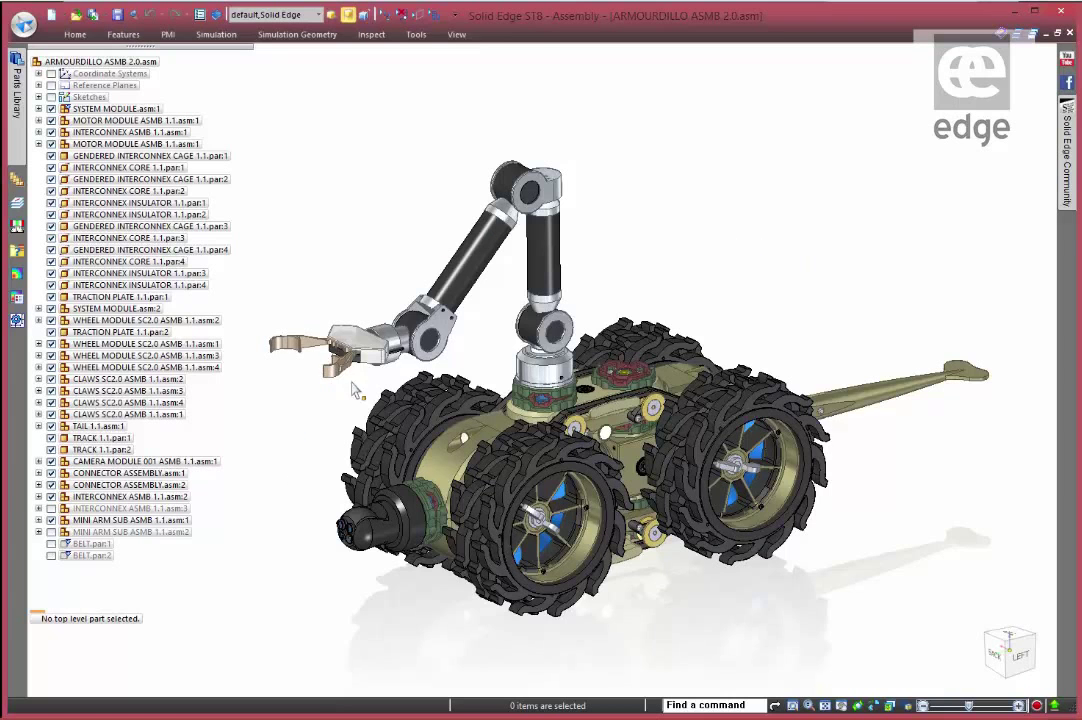
Open MINI ARM SUB ASMB 1.1, then its MINI ARM ASMB 1.2-EFFECTOR sub-assembly in its own window.
right_click(152, 524)
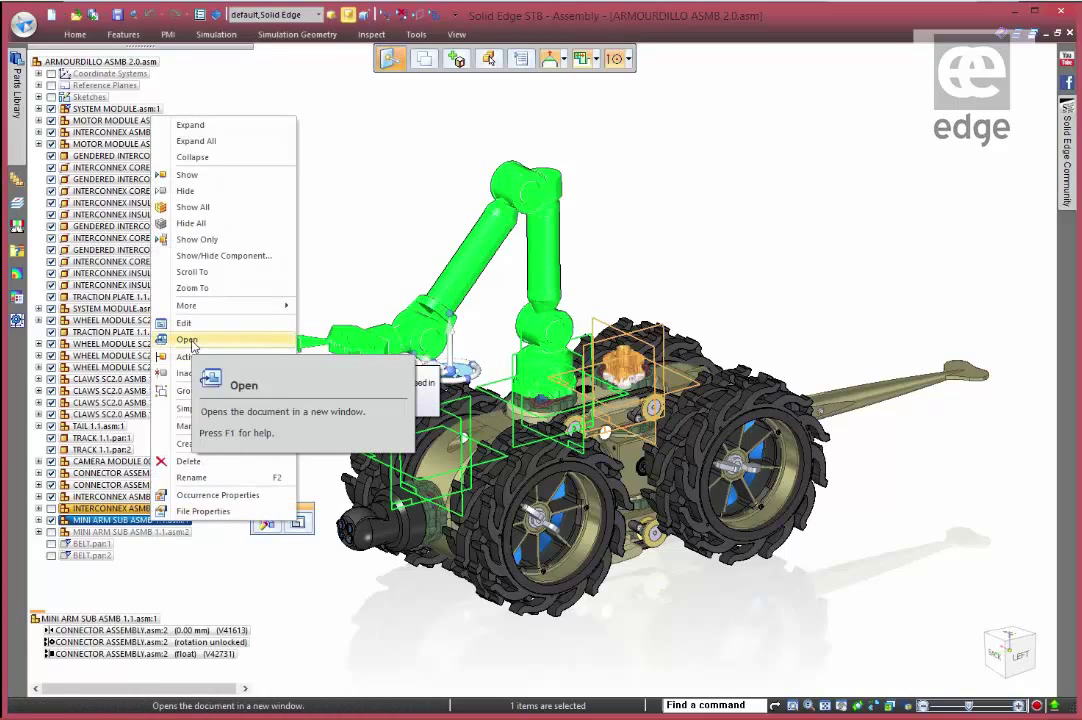
click(188, 340)
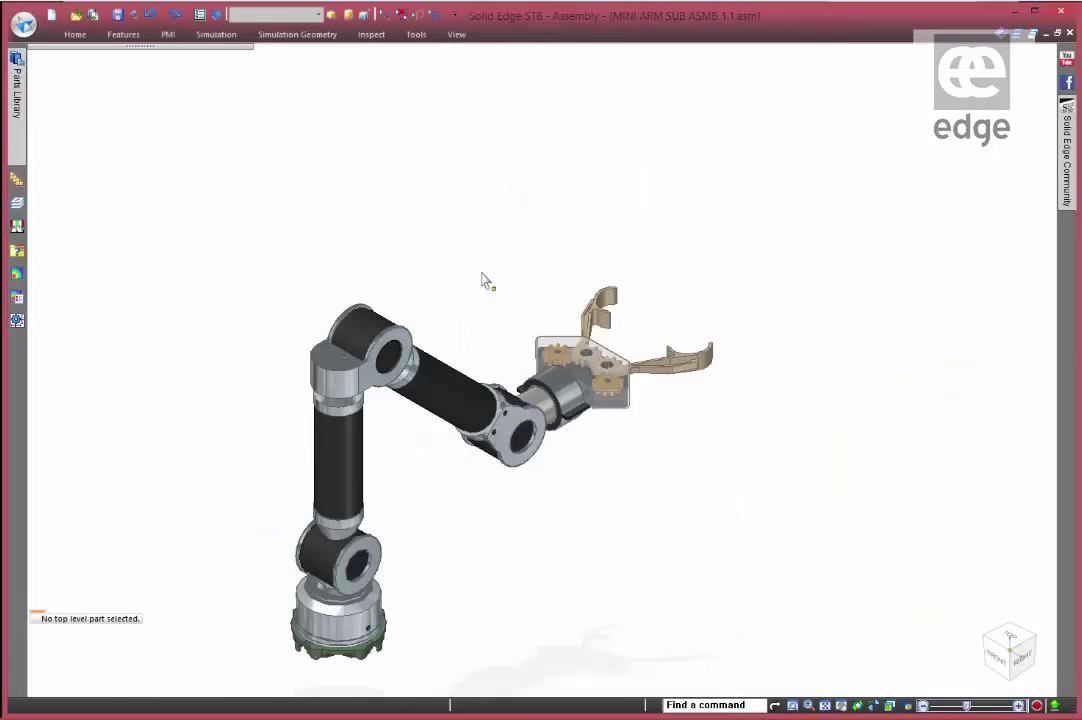
middle_drag(553, 174, 836, 239)
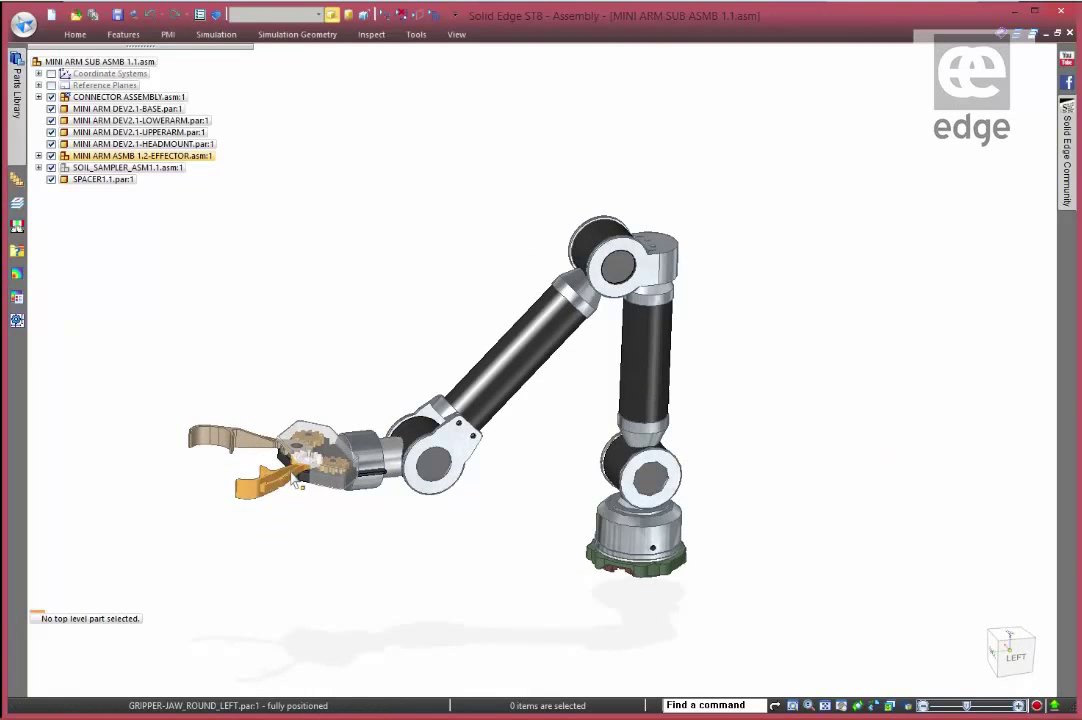
right_click(200, 160)
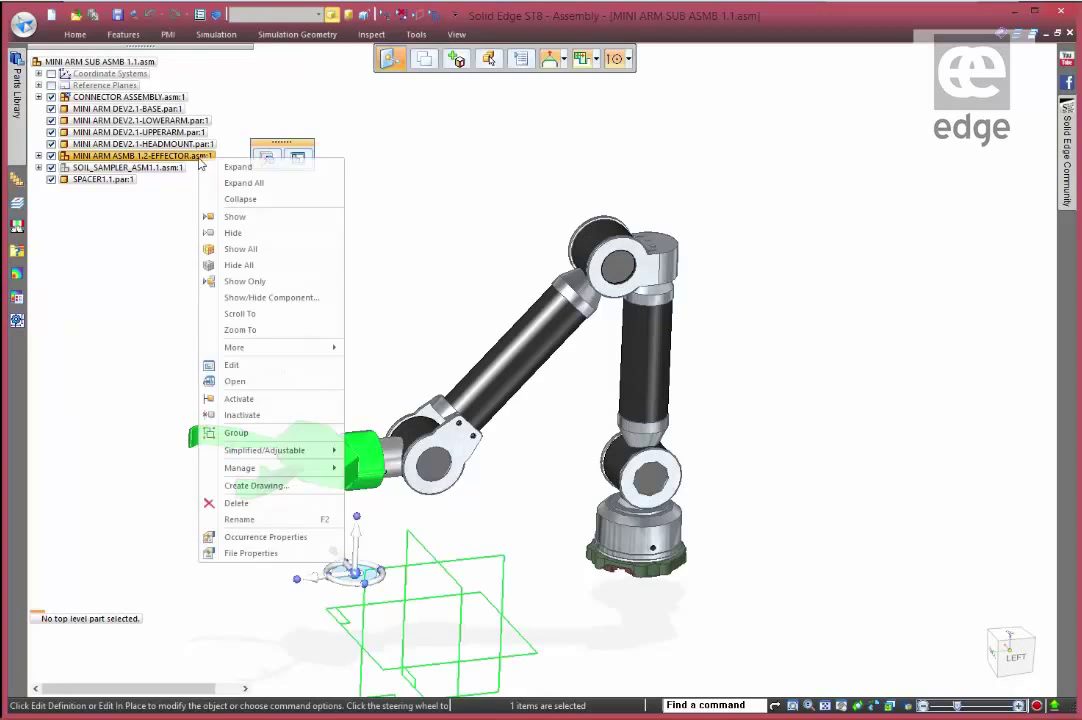
click(236, 381)
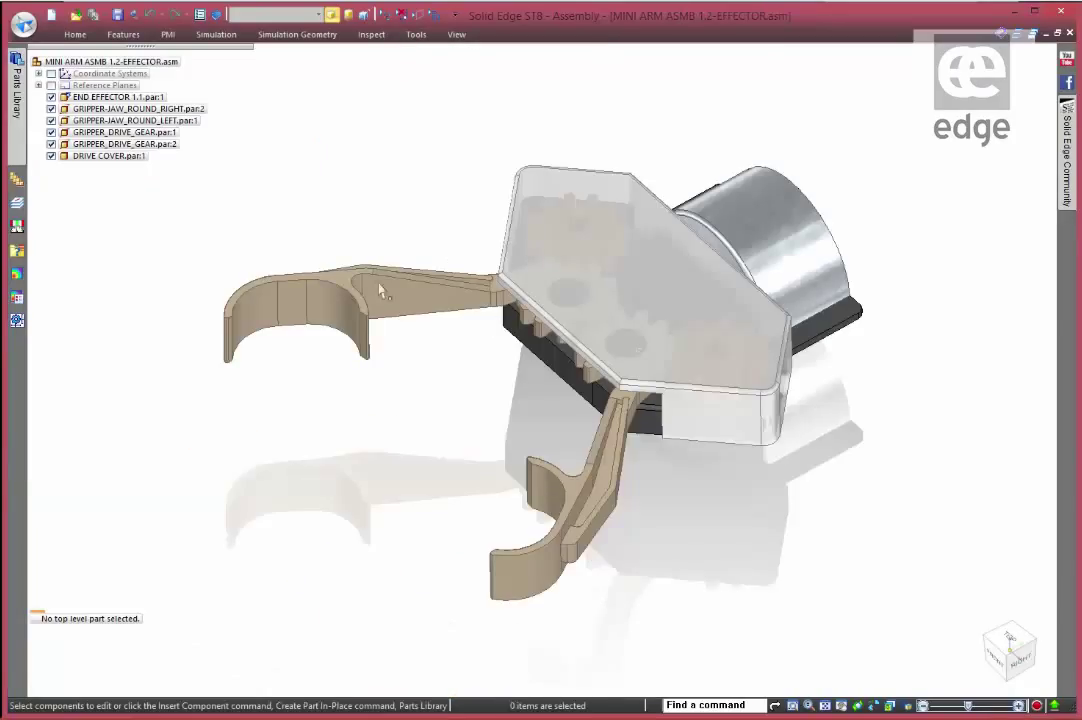
Apply the No Cover display configuration to hide the drive cover and expose the gears.
click(280, 14)
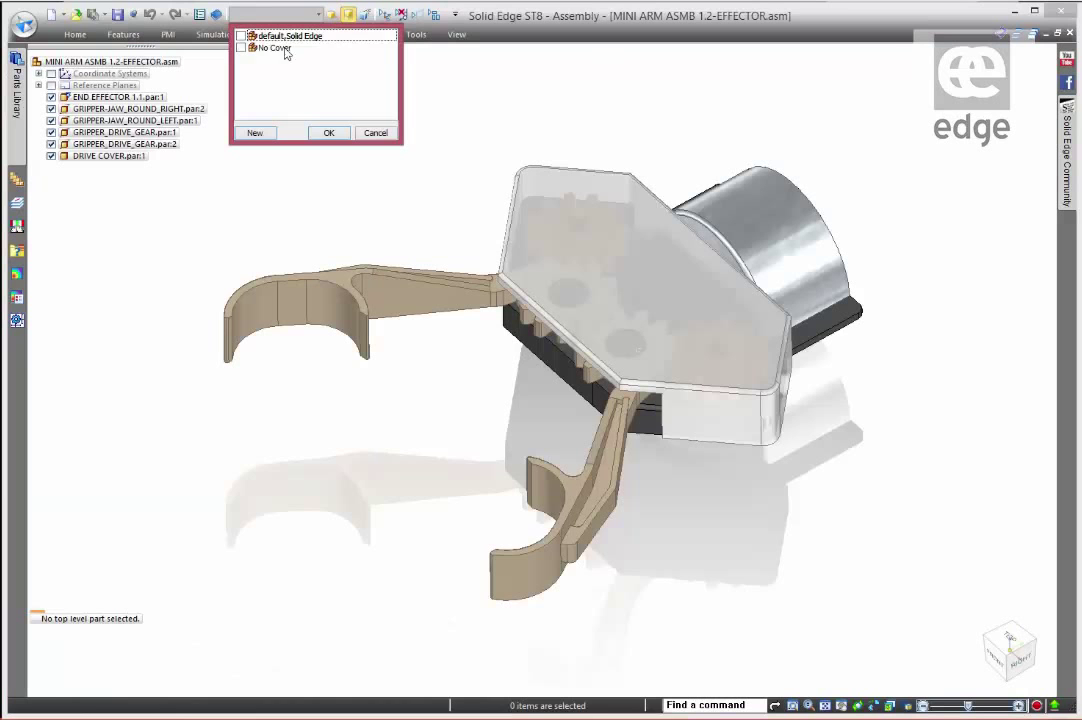
click(275, 47)
click(332, 134)
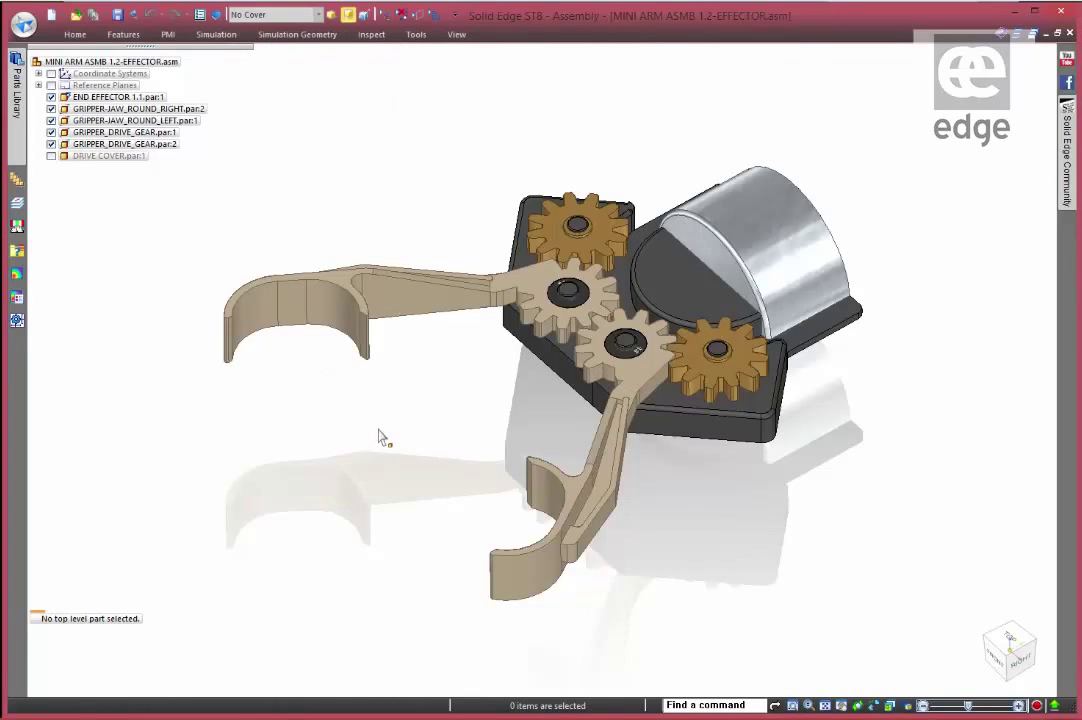
middle_drag(431, 386, 440, 470)
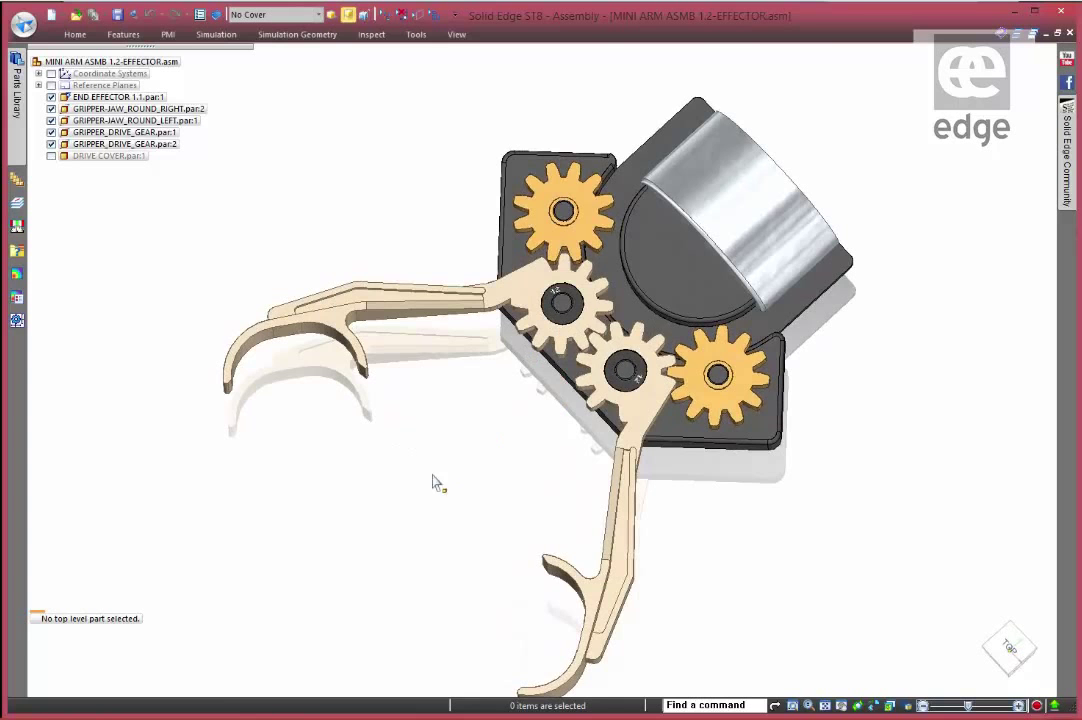
scroll(588, 290, up, 2)
scroll(588, 290, up, 1)
scroll(460, 360, down, 2)
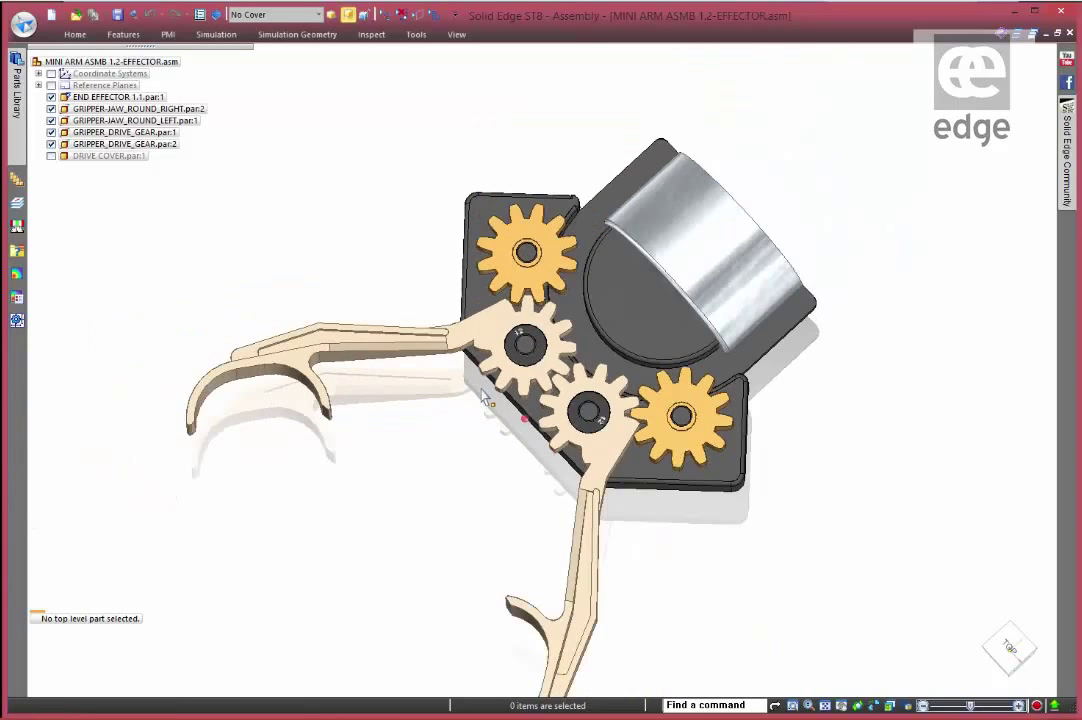
key(ctrl+i)
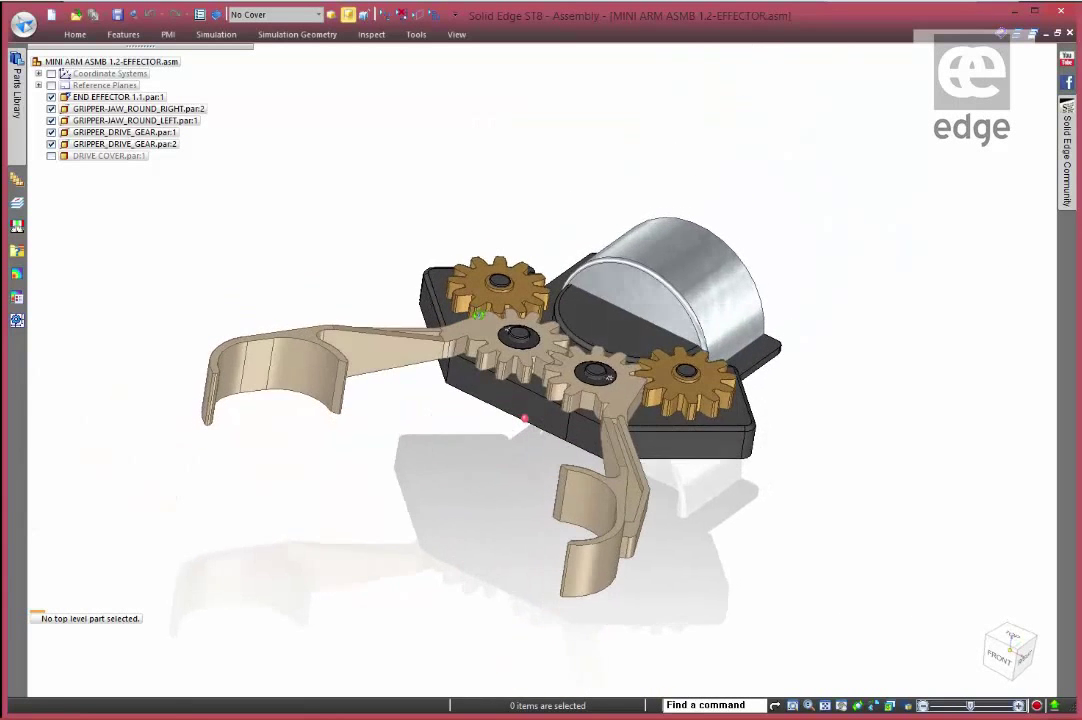
Drag the GRIPPER-JAW_ROUND_RIGHT jaw with Drag Component to test the motion, then reset it.
click(75, 34)
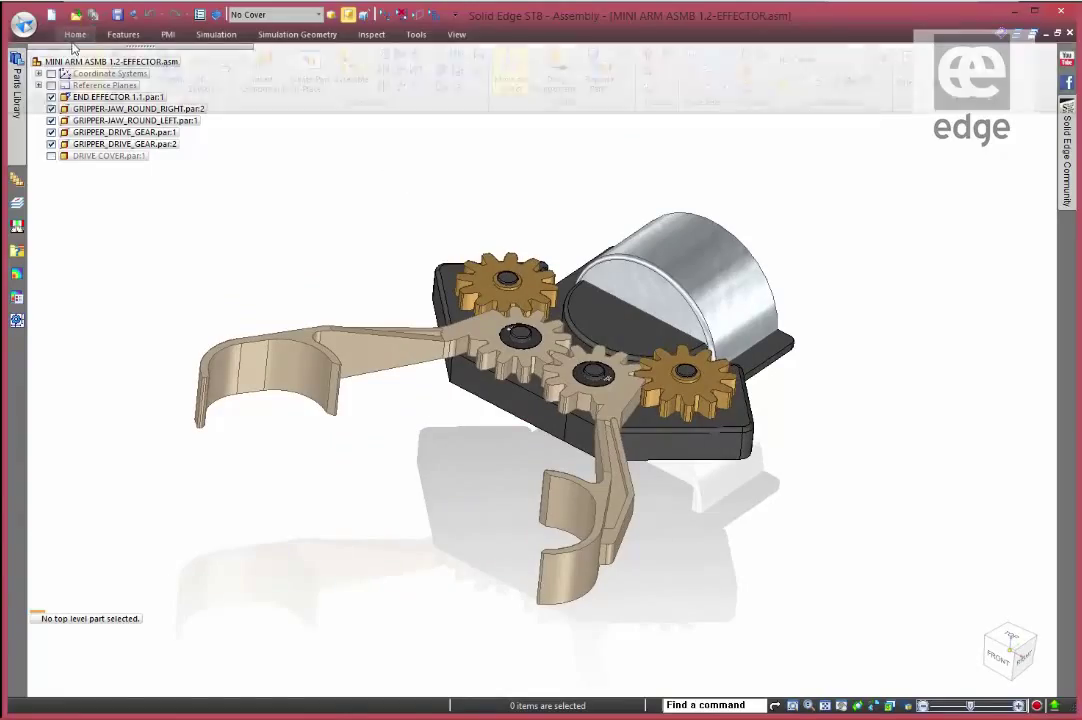
click(551, 58)
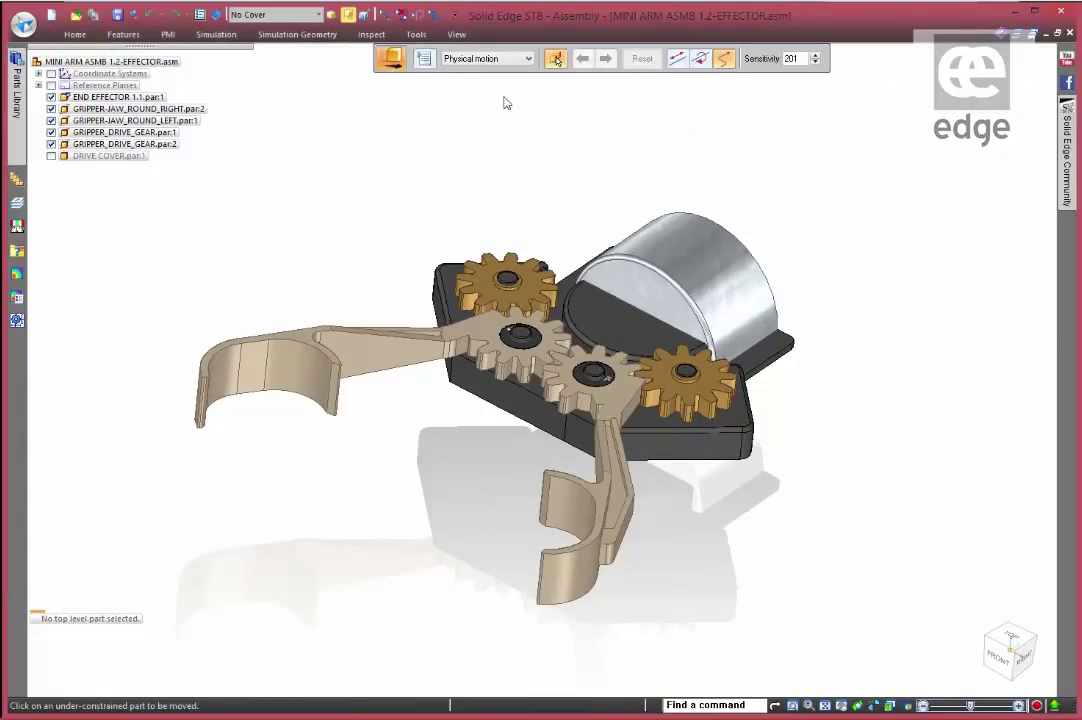
click(240, 332)
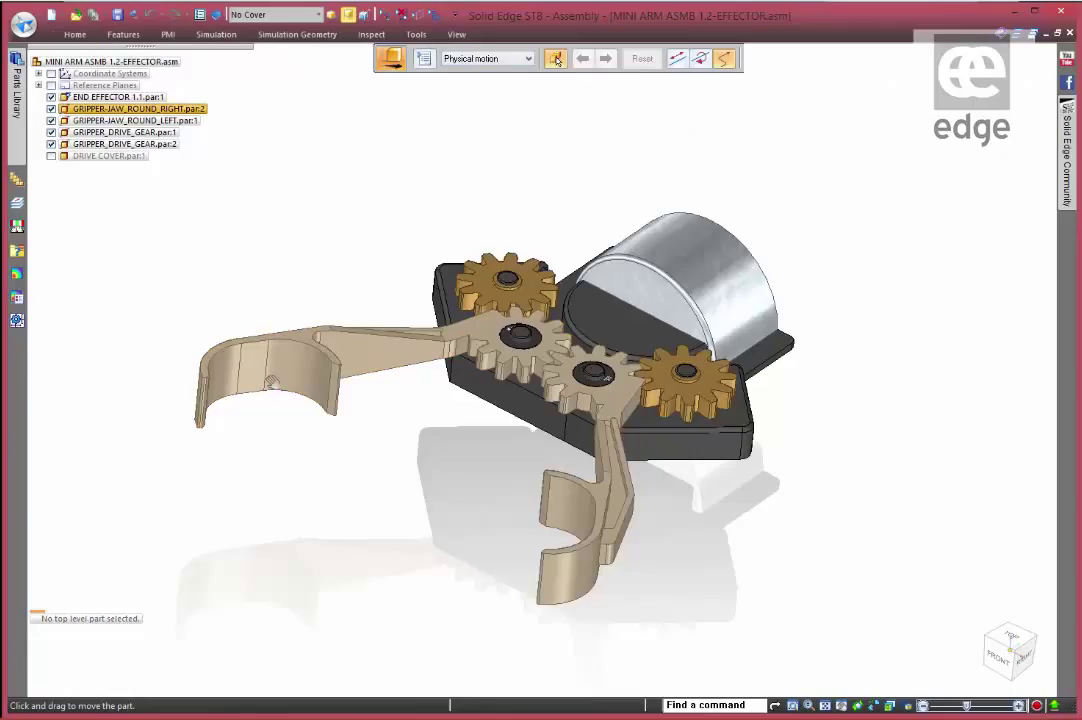
drag(240, 332, 309, 428)
click(642, 59)
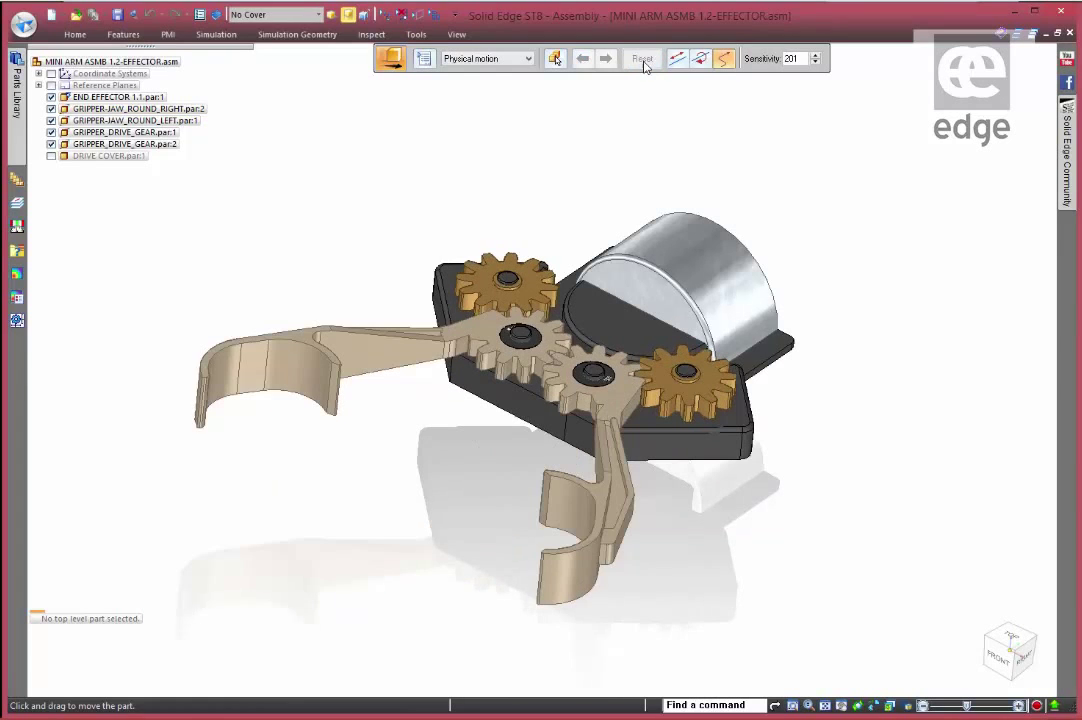
Import GRIPPER-JAW_STRAIGHT_LEFT.stp as a part using the All documents filter and Import.par template.
click(23, 23)
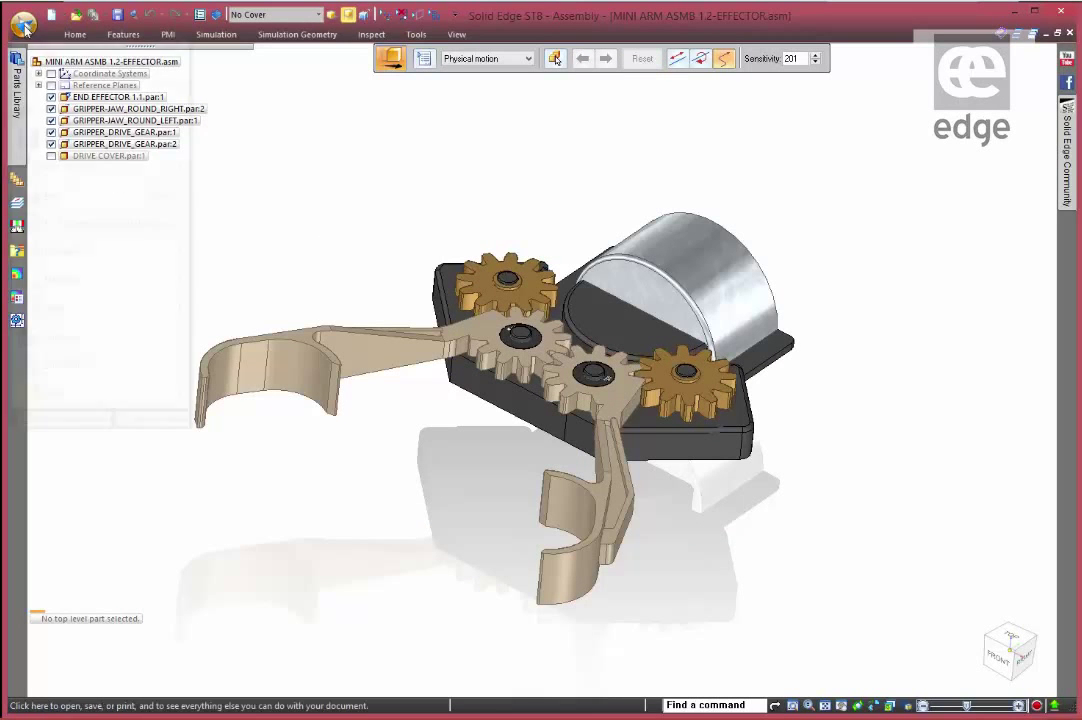
mouse_move(110, 144)
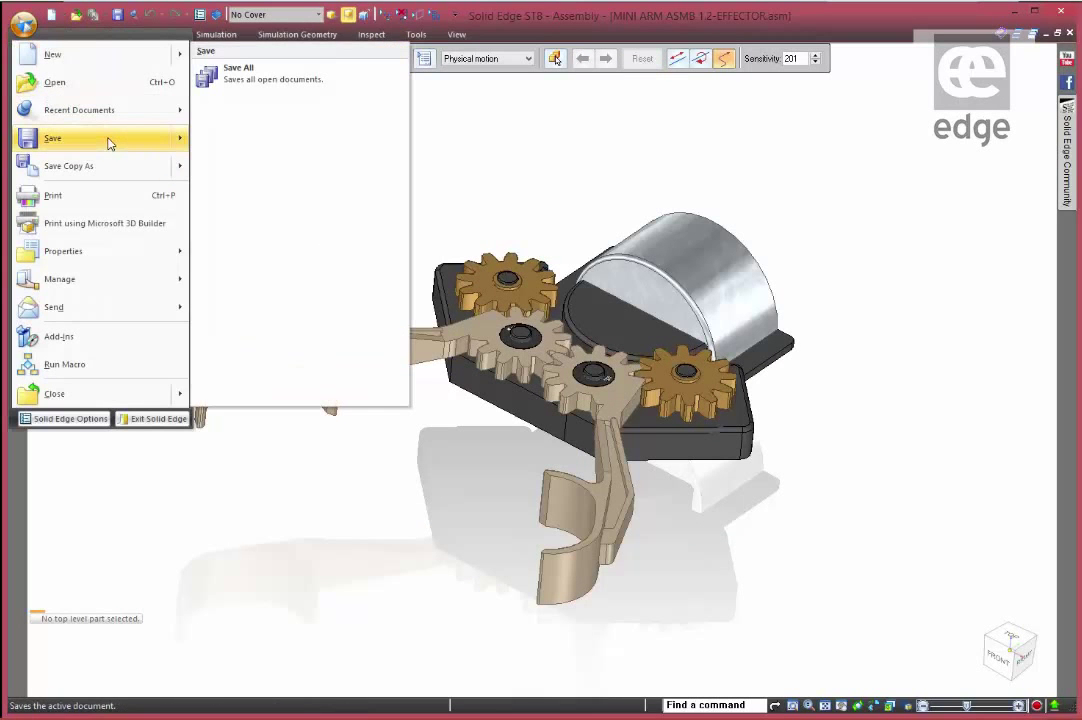
click(55, 82)
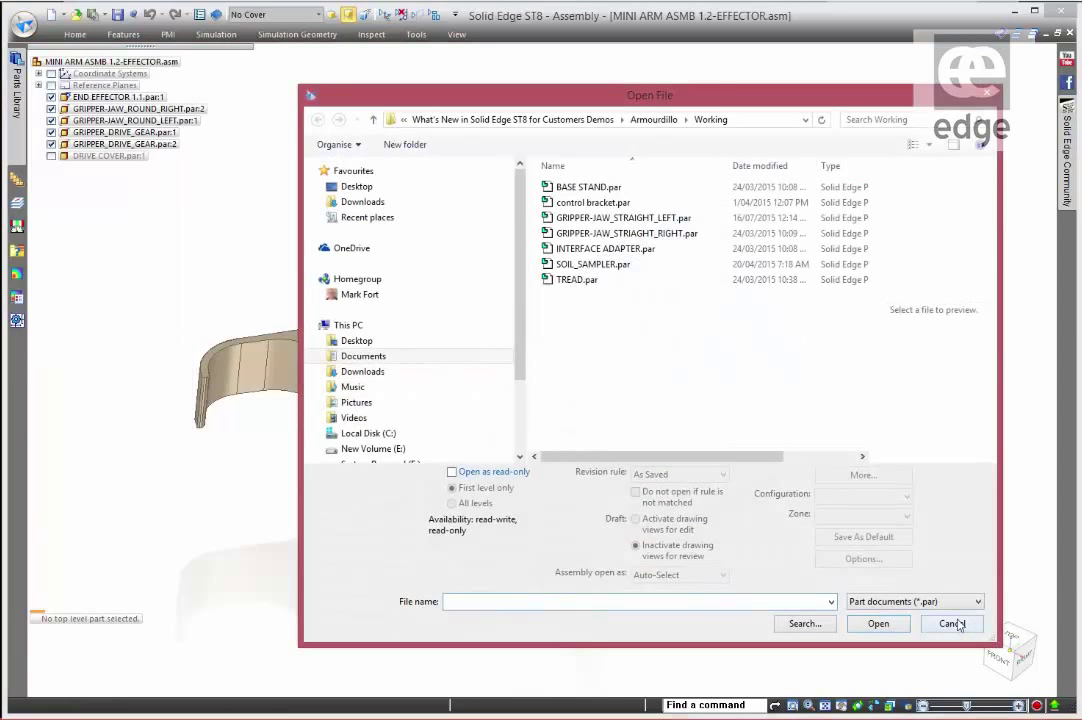
click(930, 601)
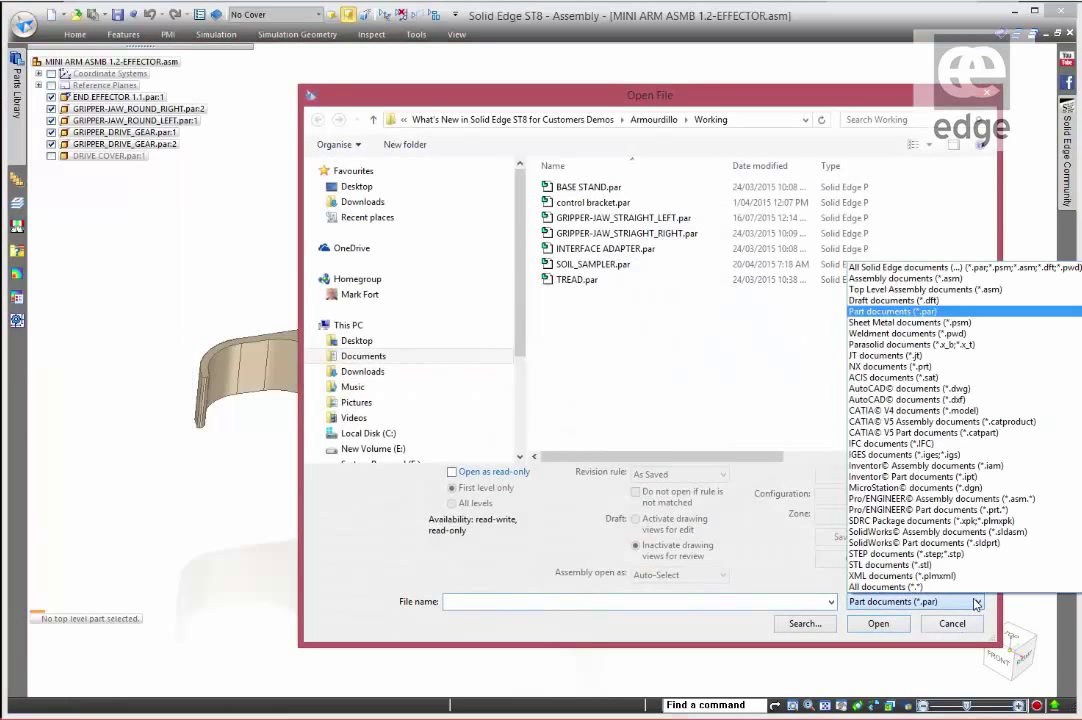
click(905, 588)
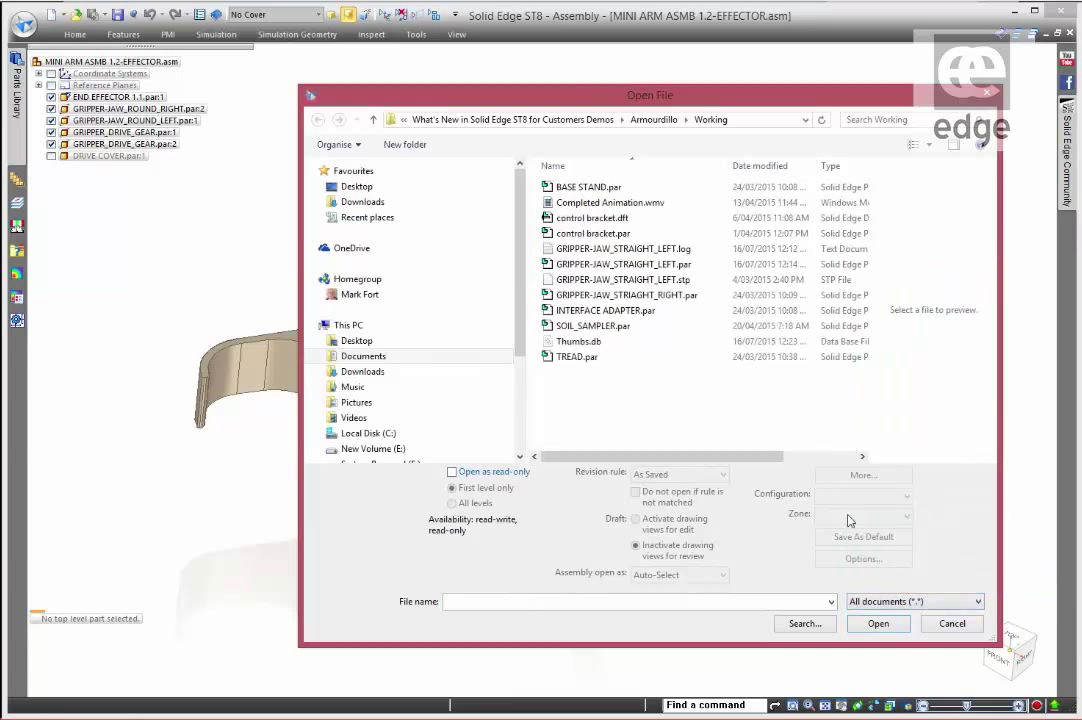
click(618, 281)
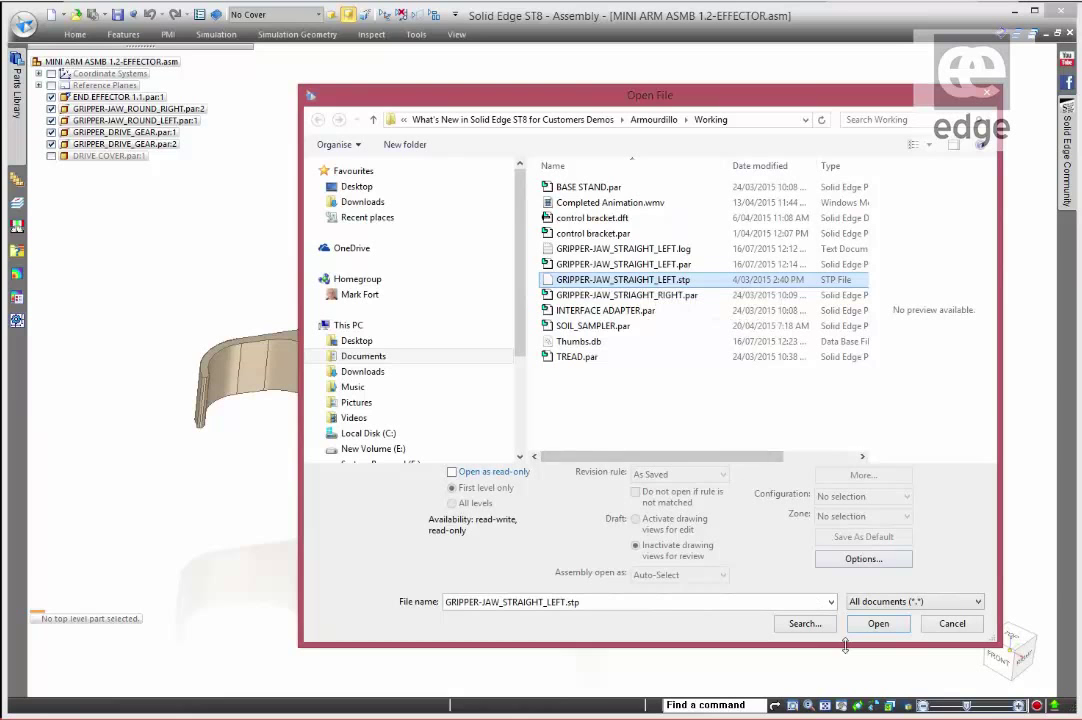
click(886, 628)
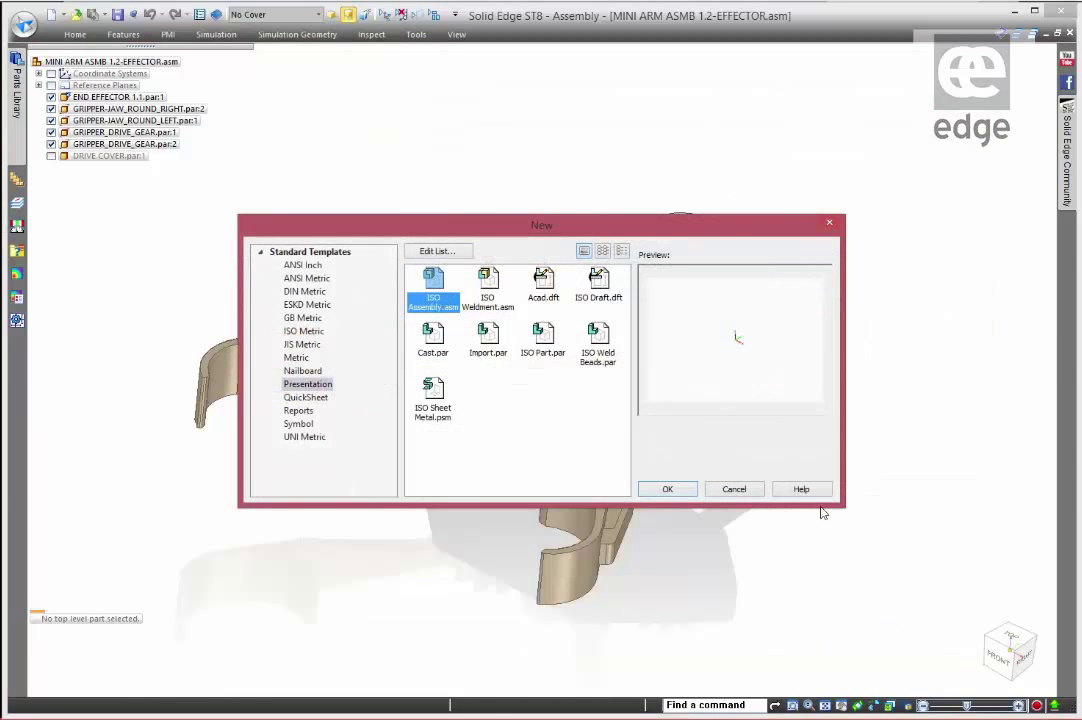
click(488, 340)
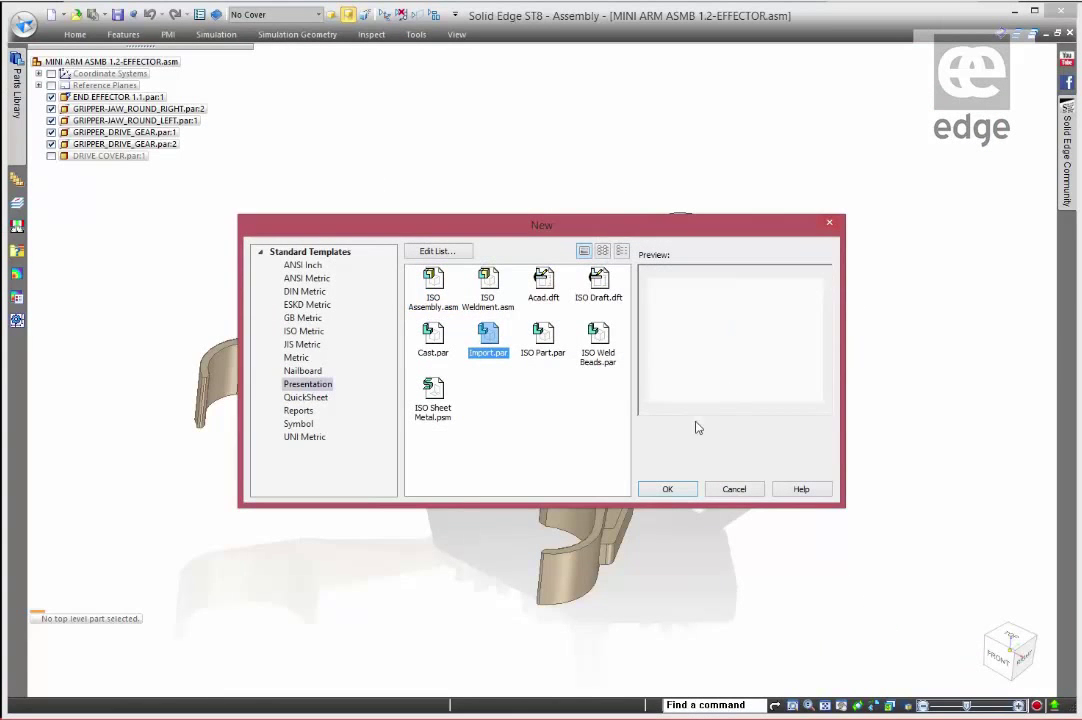
click(660, 489)
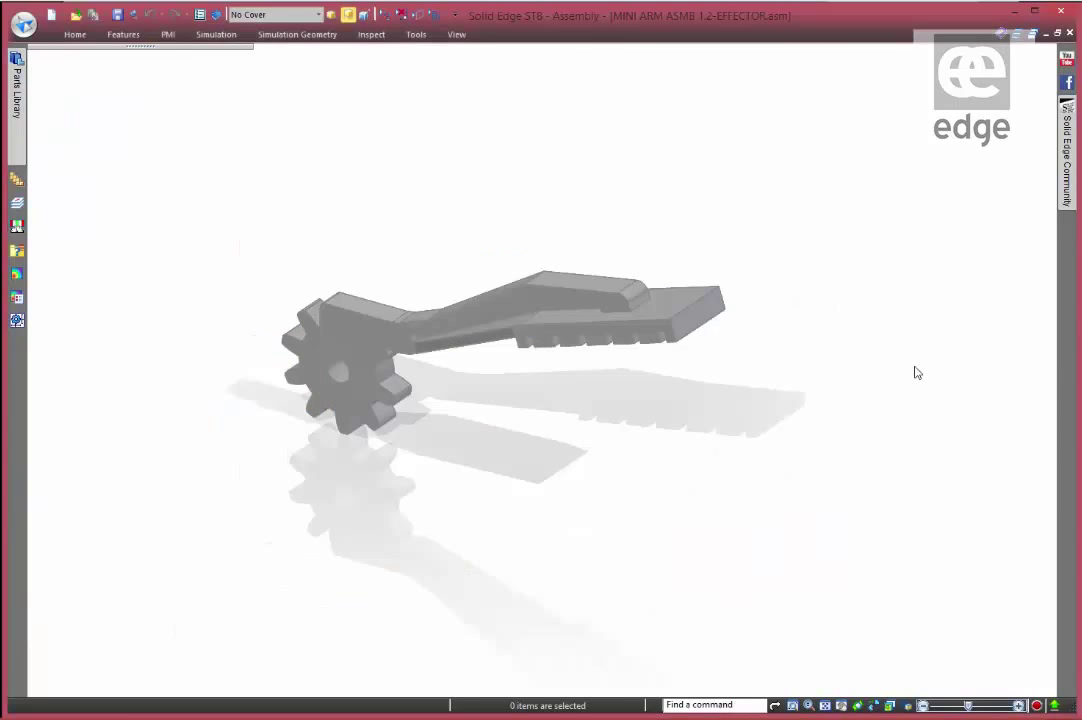
Orbit the imported jaw to inspect its gear end and slotted rack teeth.
middle_drag(654, 424, 418, 245)
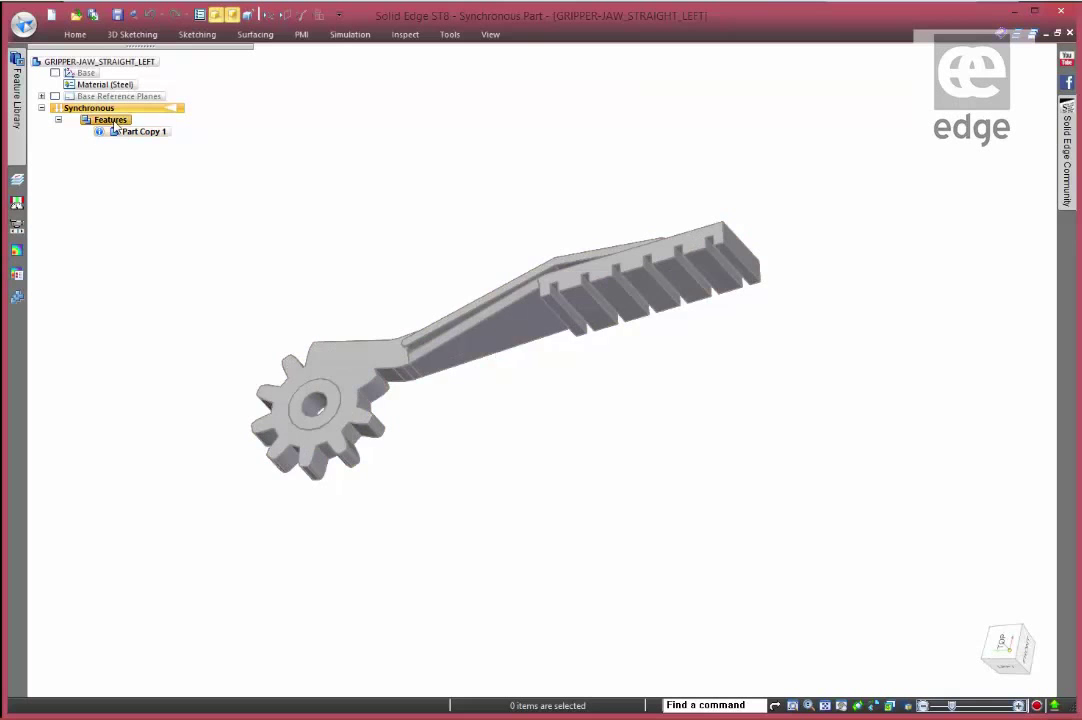
middle_drag(430, 470, 514, 531)
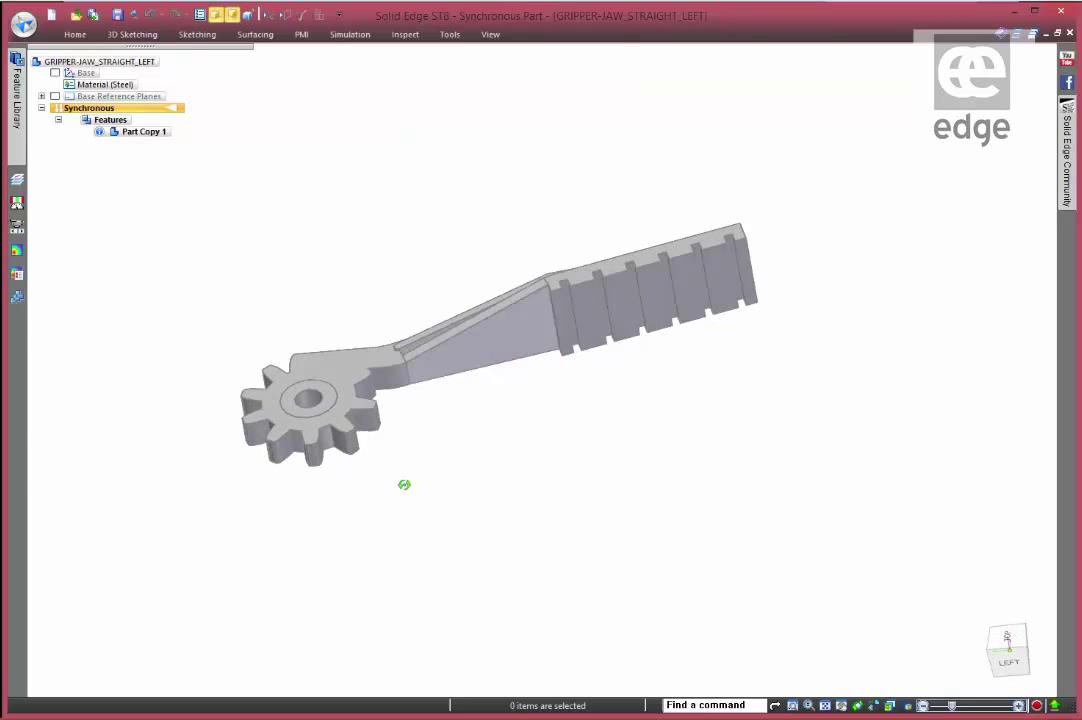
middle_drag(403, 483, 348, 454)
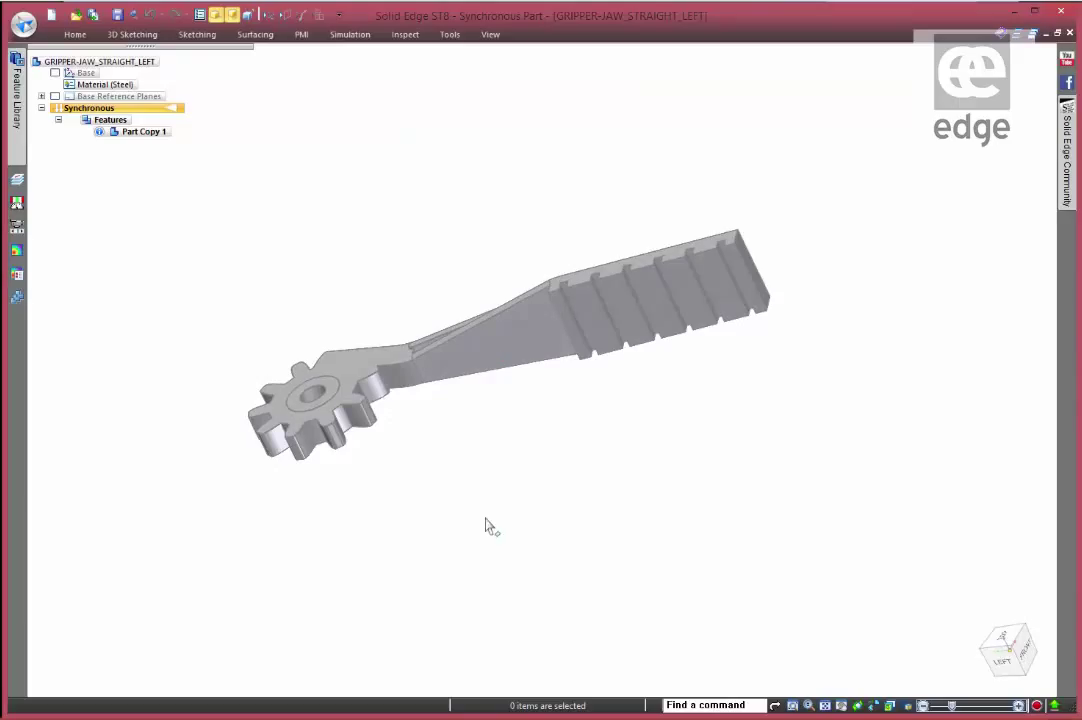
middle_drag(490, 524, 496, 553)
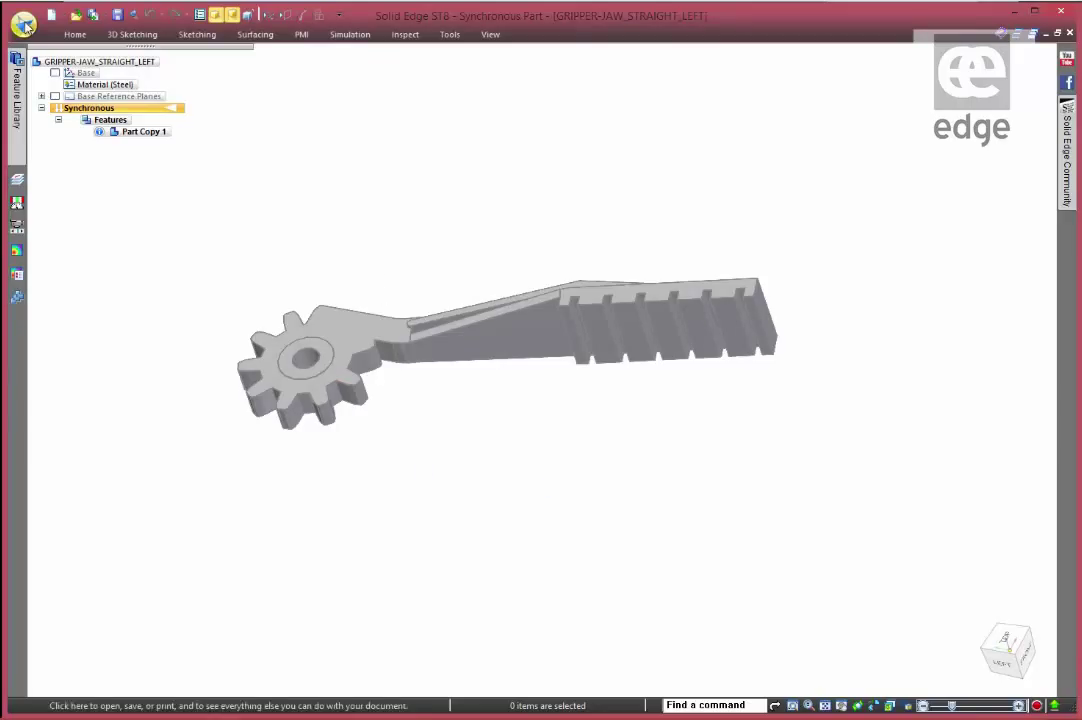
Recognize the gear teeth as circular Pattern 1, using one tooth's faces as the master occurrence.
click(75, 34)
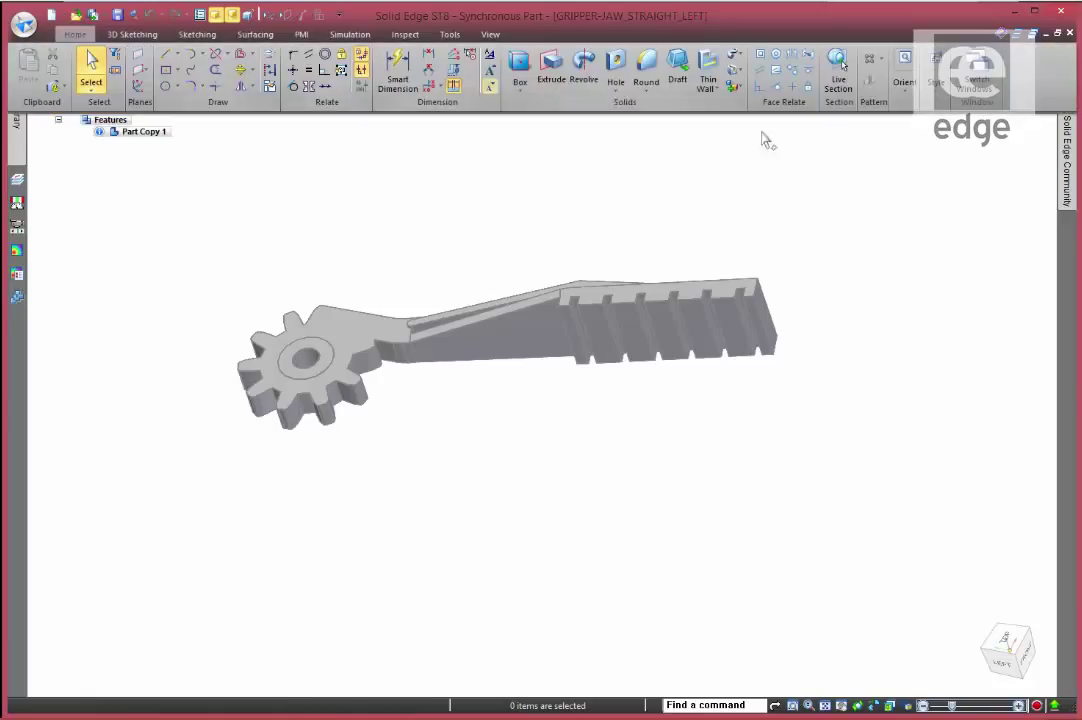
click(884, 60)
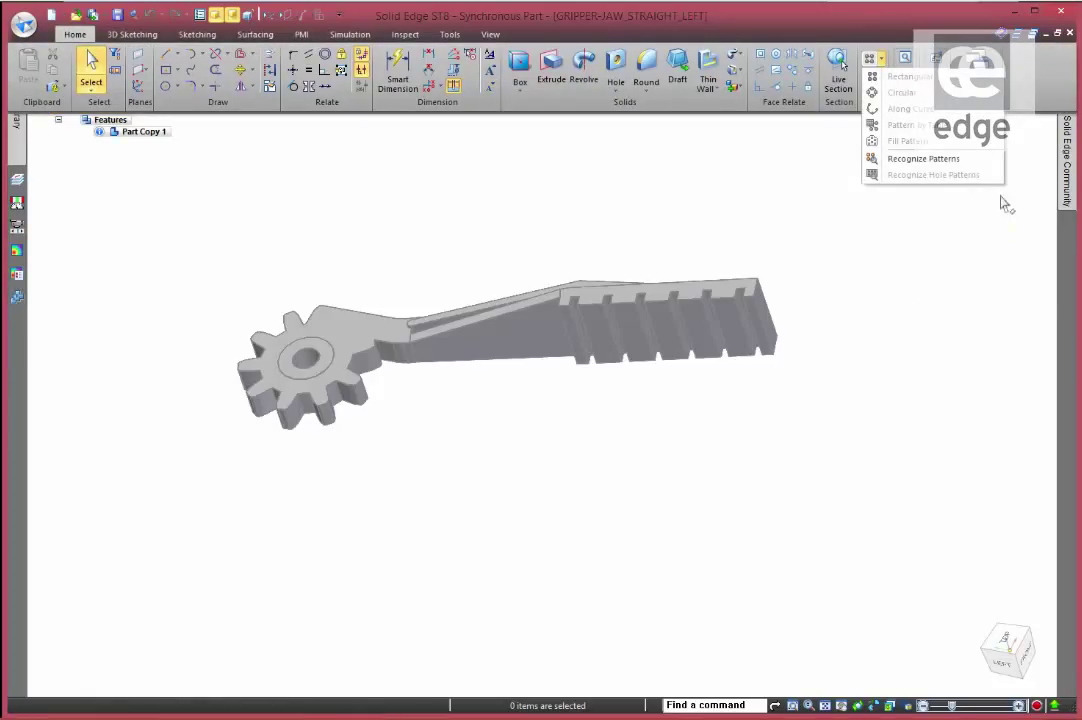
click(920, 160)
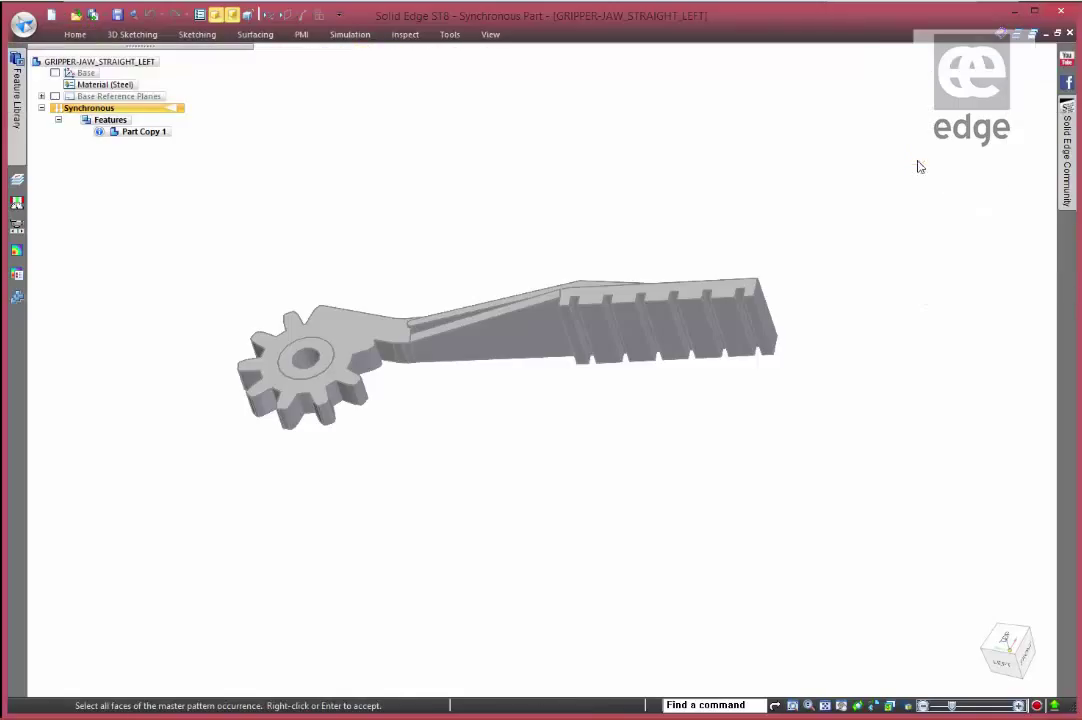
scroll(308, 437, up, 3)
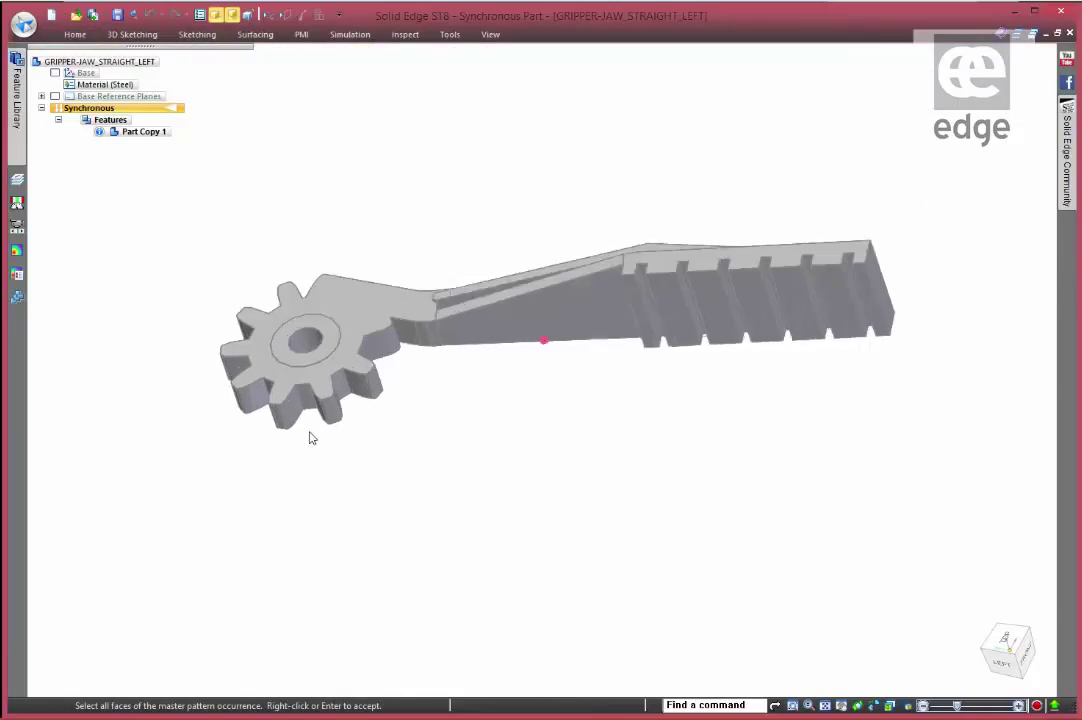
middle_drag(372, 506, 405, 497)
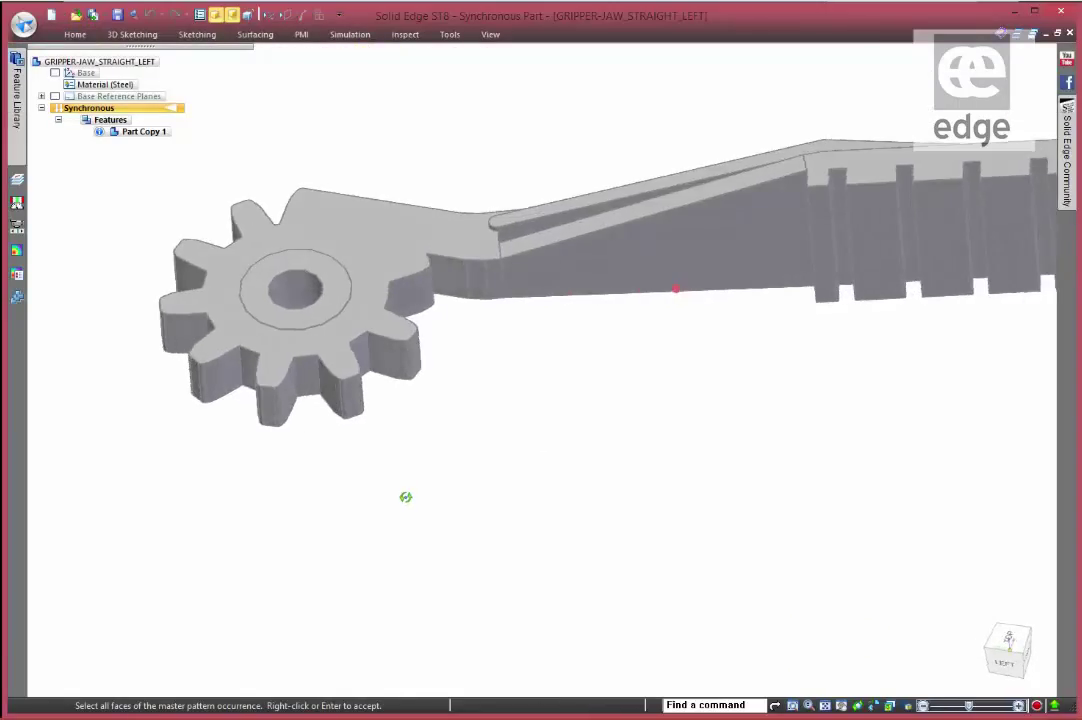
click(338, 402)
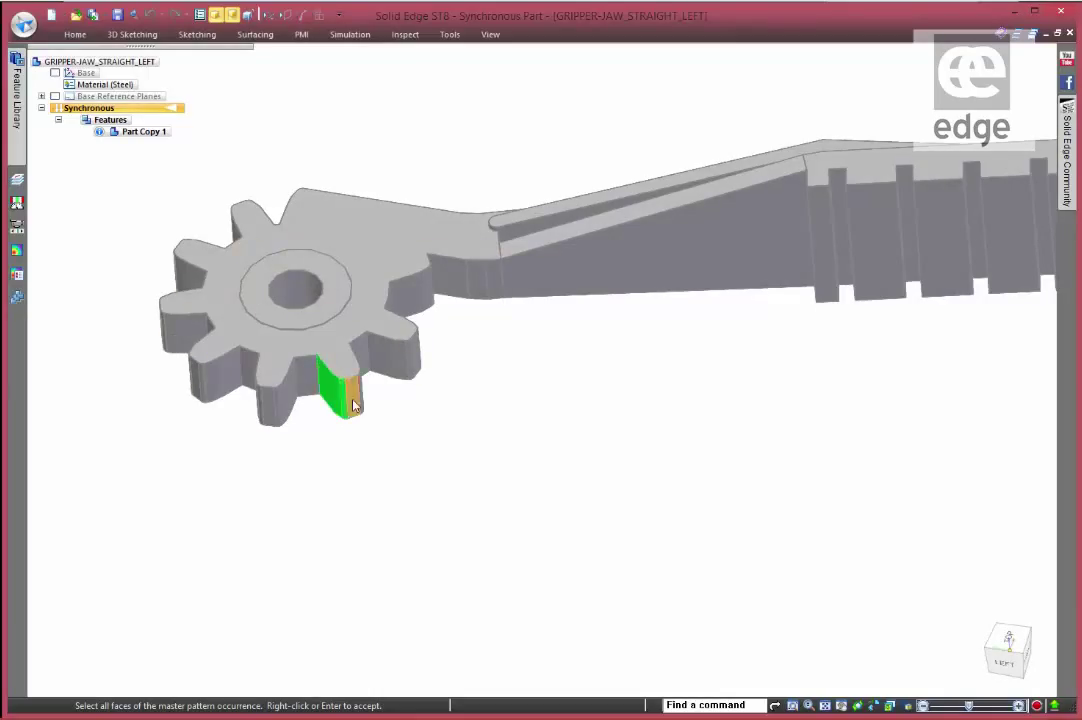
click(354, 403)
click(360, 376)
right_click(489, 537)
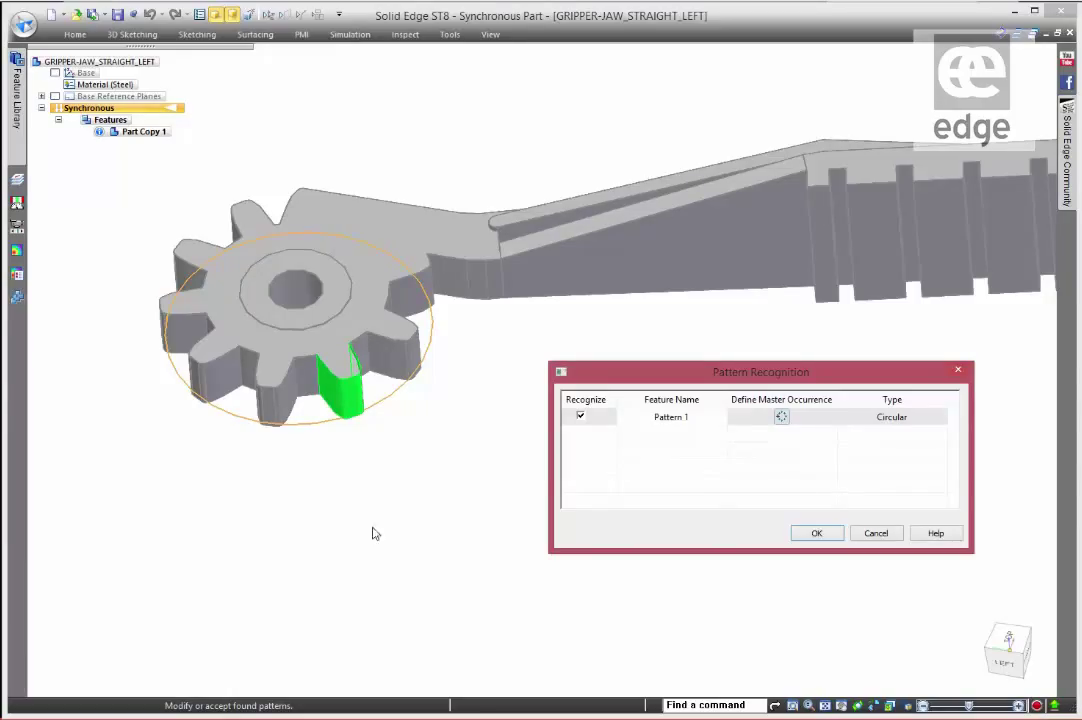
click(782, 419)
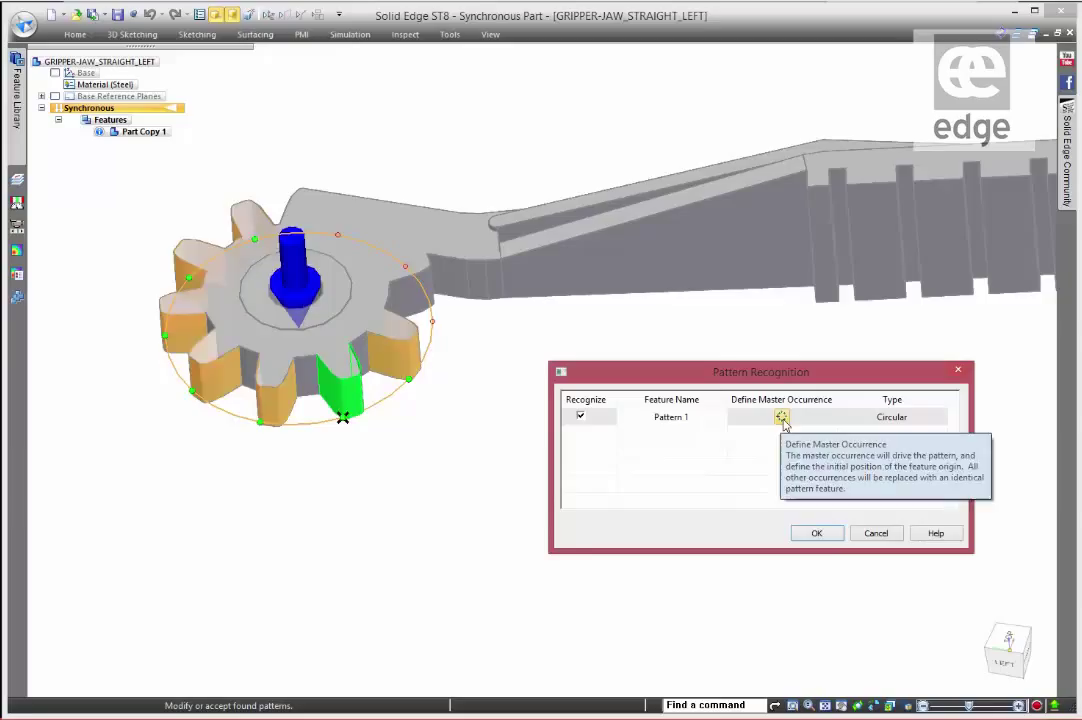
click(373, 411)
click(829, 539)
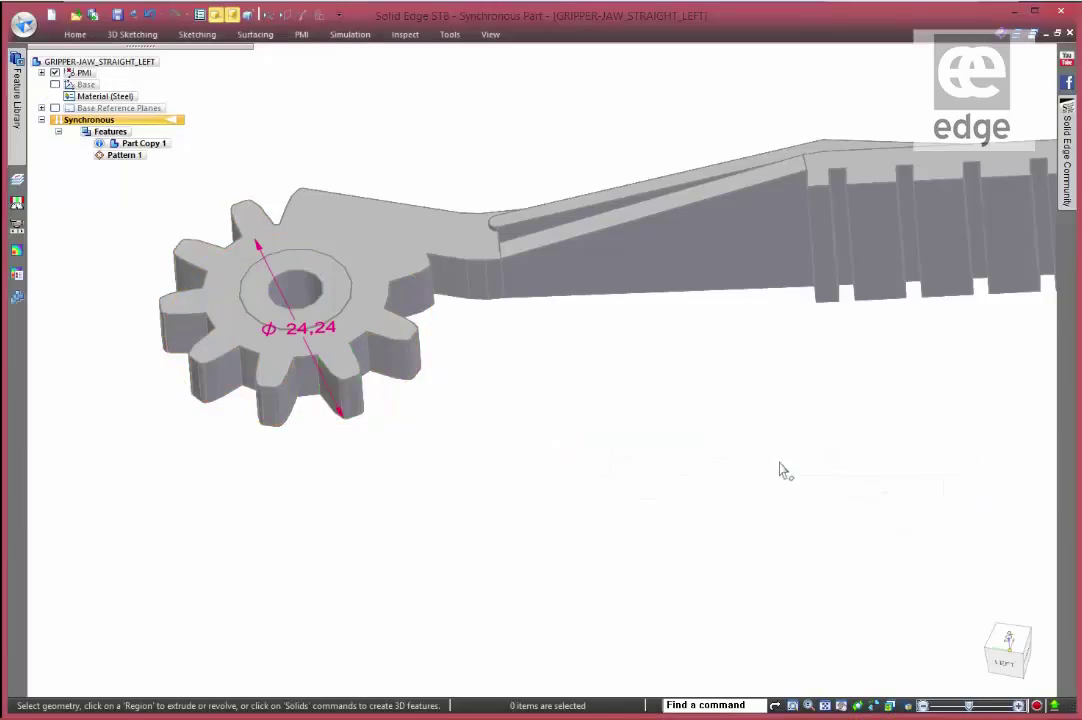
shift+middle_drag(838, 459, 576, 512)
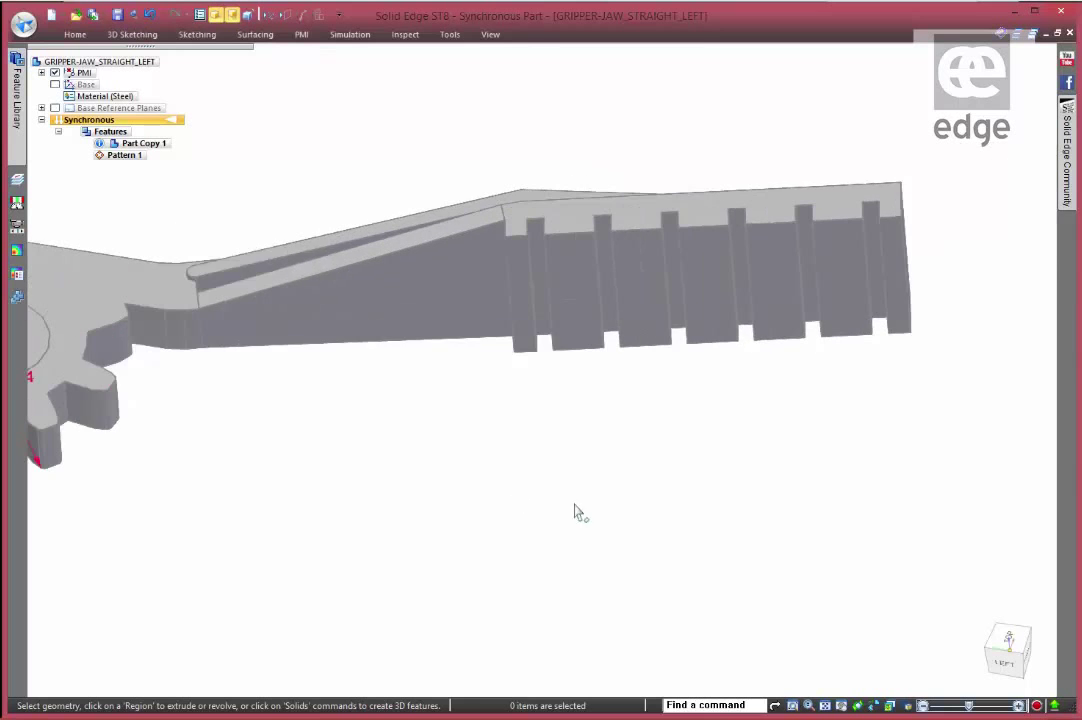
middle_drag(778, 447, 785, 497)
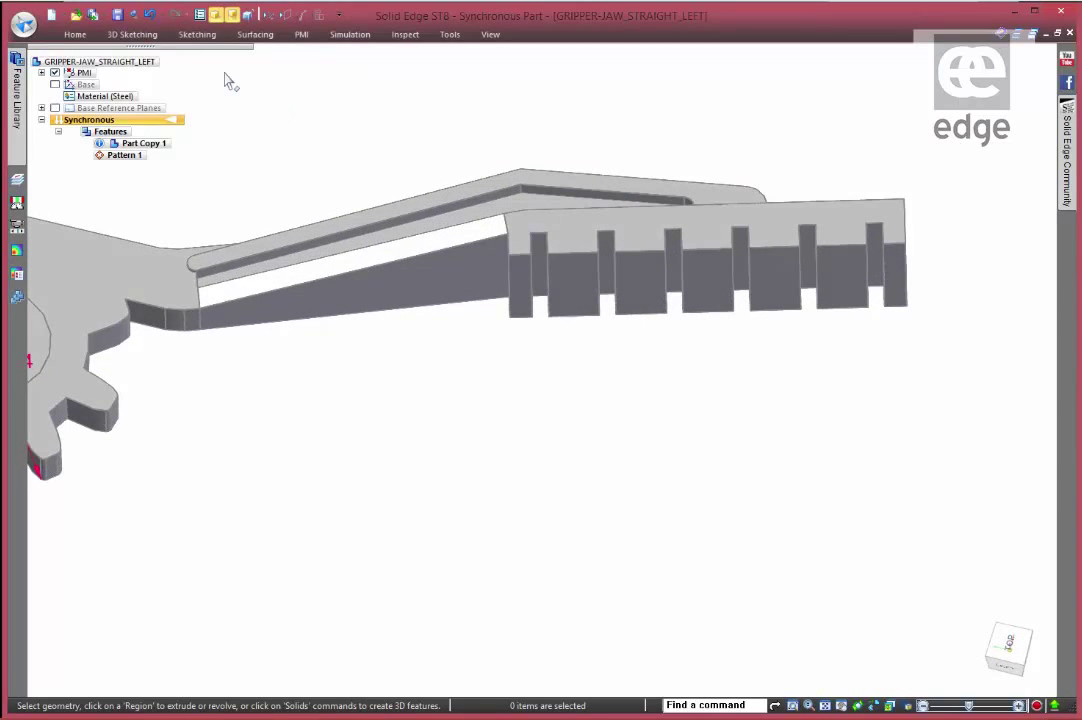
click(22, 22)
click(236, 97)
Box-select one rack tooth and recognize the rack slots as rectangular Pattern 2.
click(77, 35)
click(885, 61)
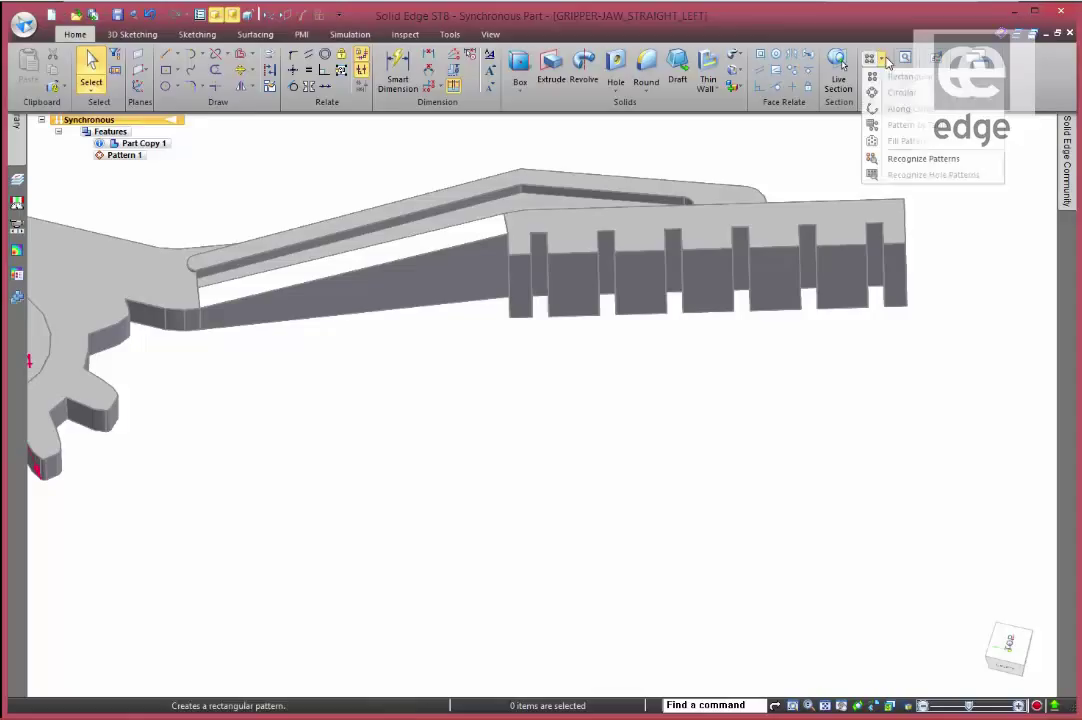
click(918, 160)
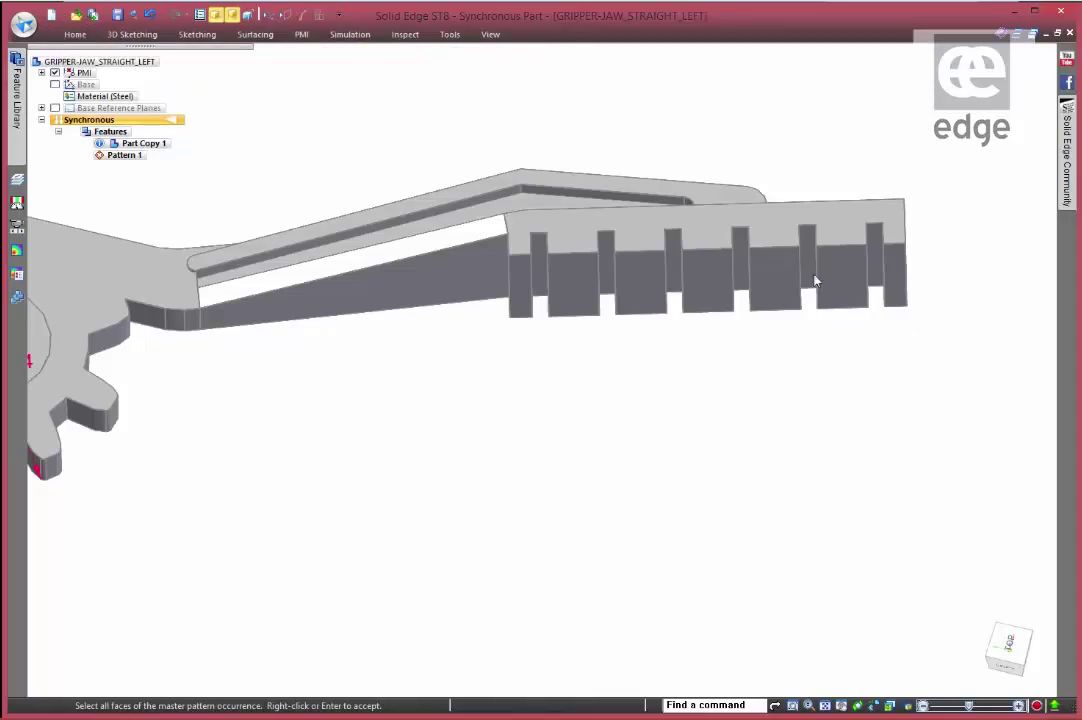
drag(780, 212, 838, 356)
right_click(851, 434)
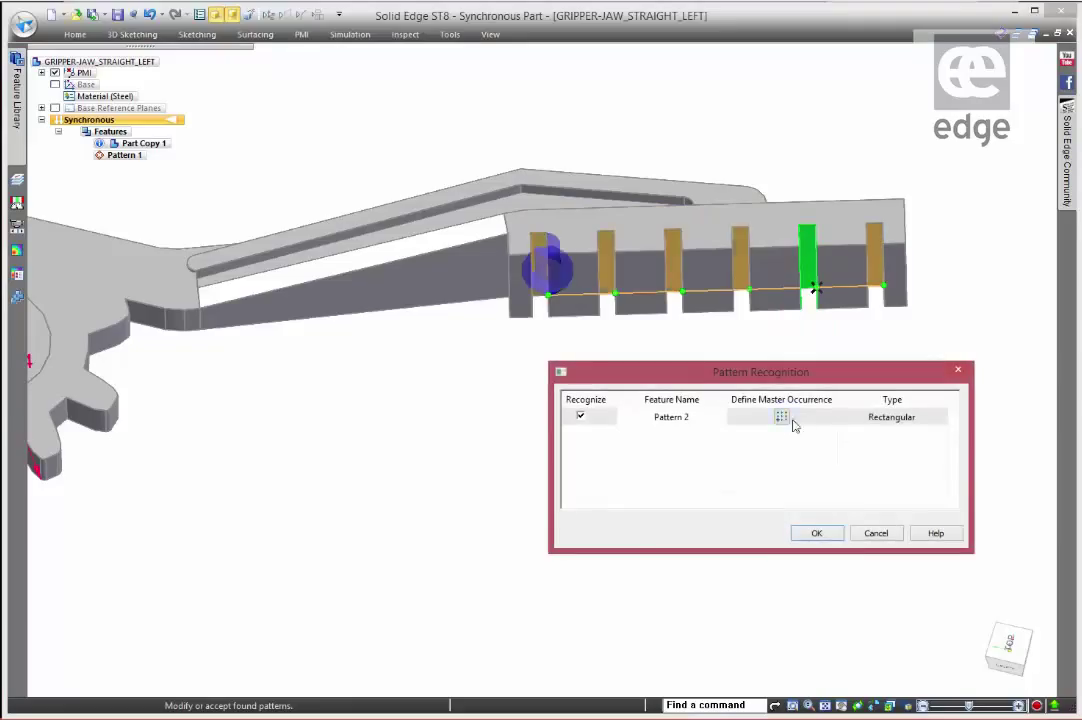
click(817, 535)
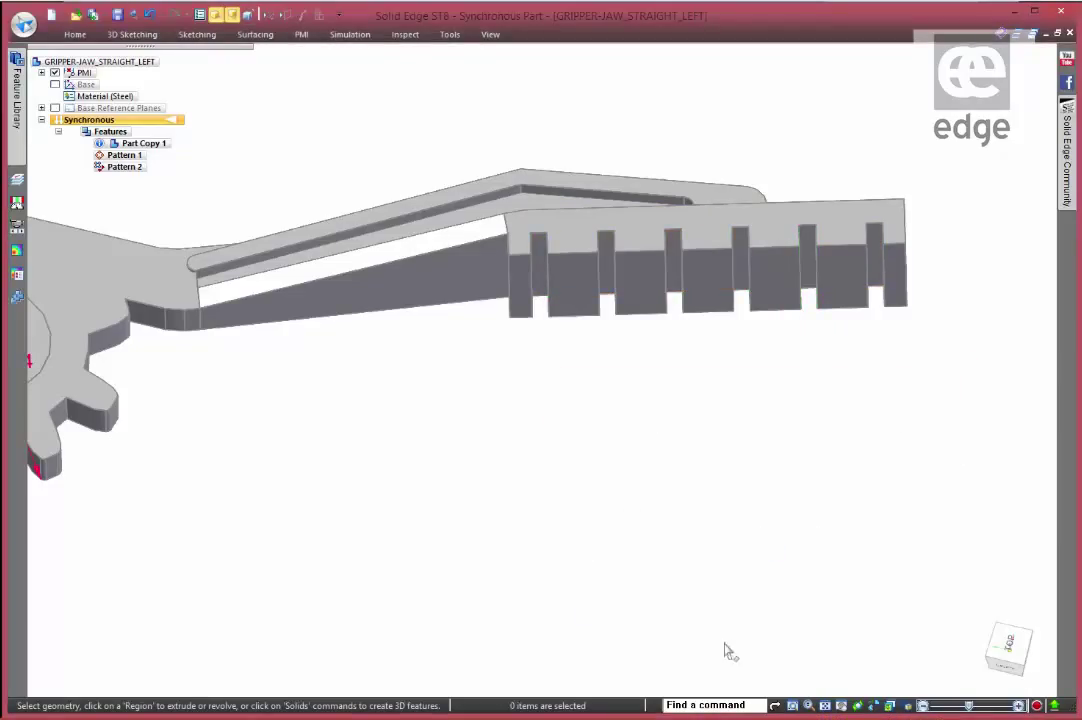
Change Pattern 1's count from 10 to 12 so the gear has 12 teeth.
click(824, 705)
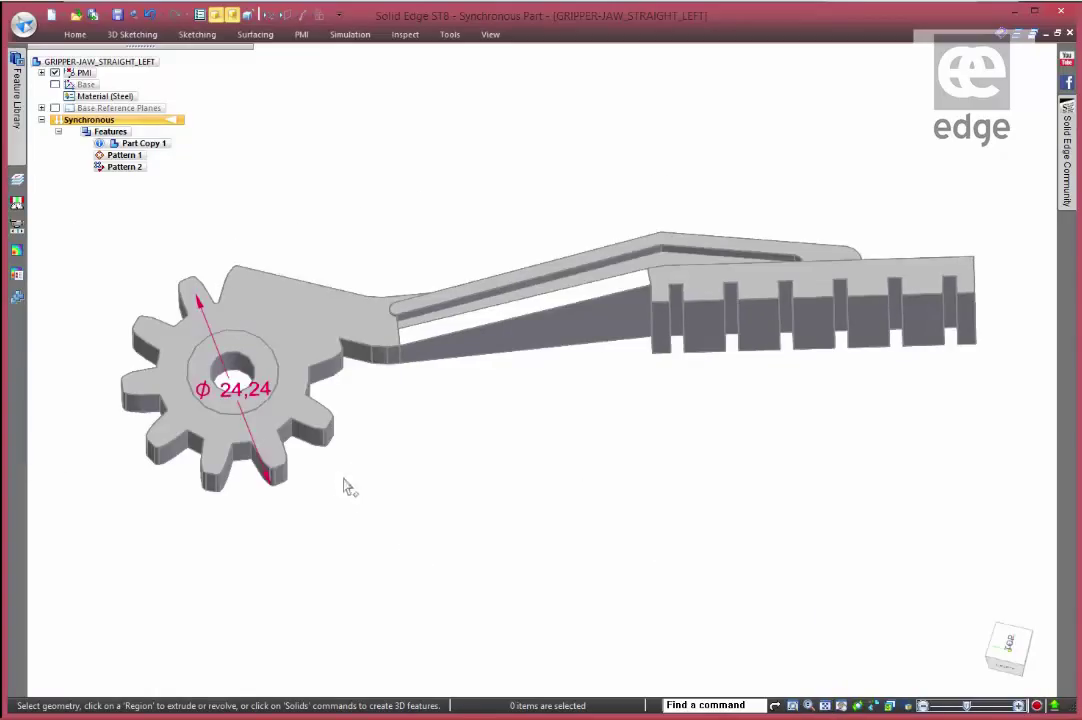
middle_drag(345, 483, 348, 464)
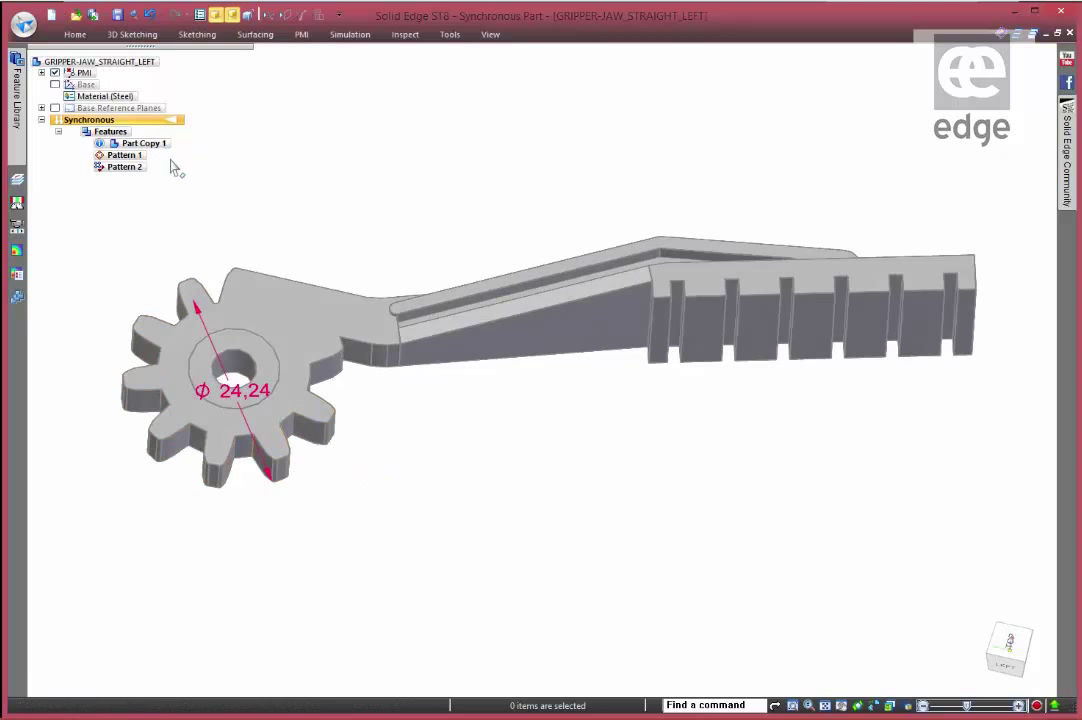
click(125, 155)
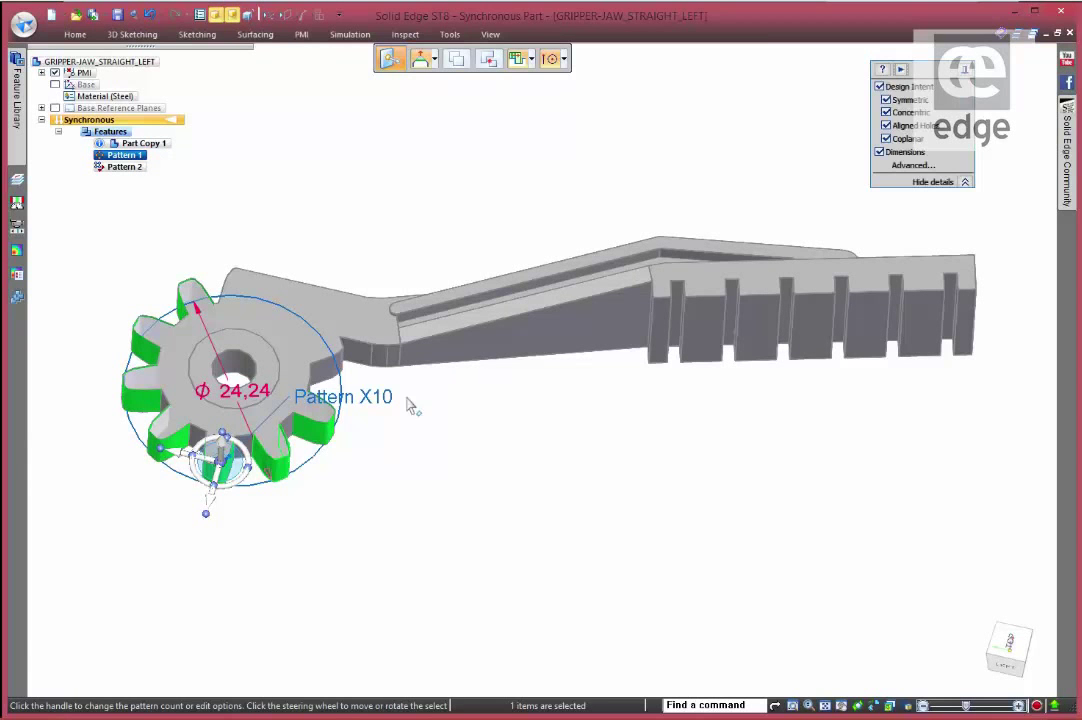
click(372, 399)
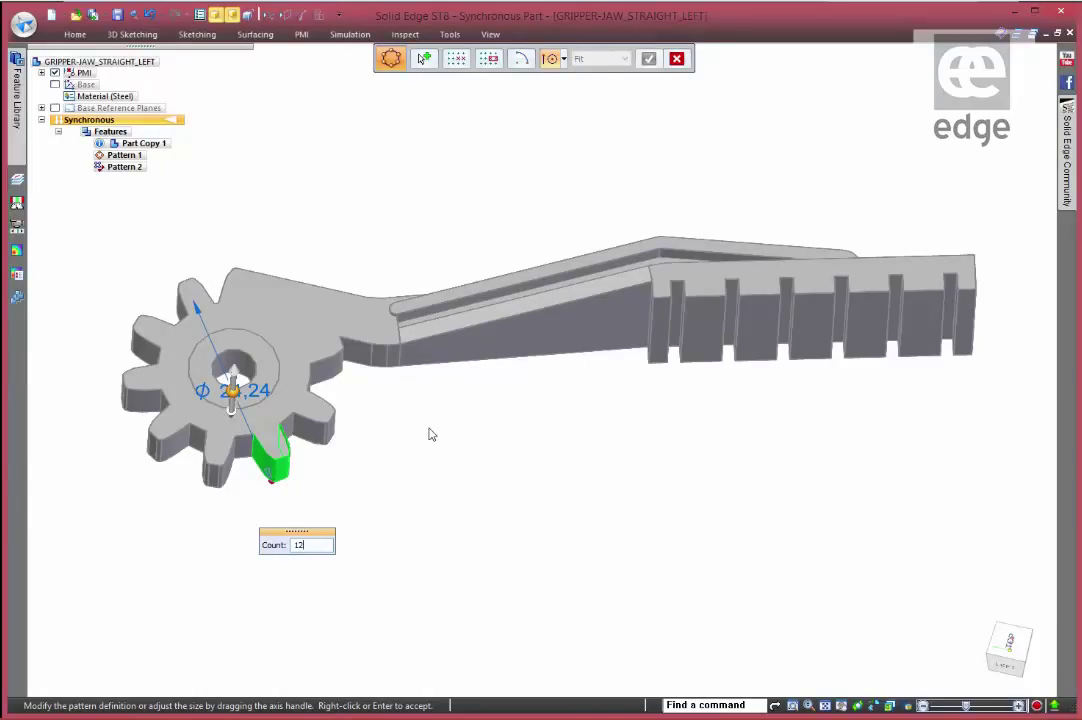
key(Return)
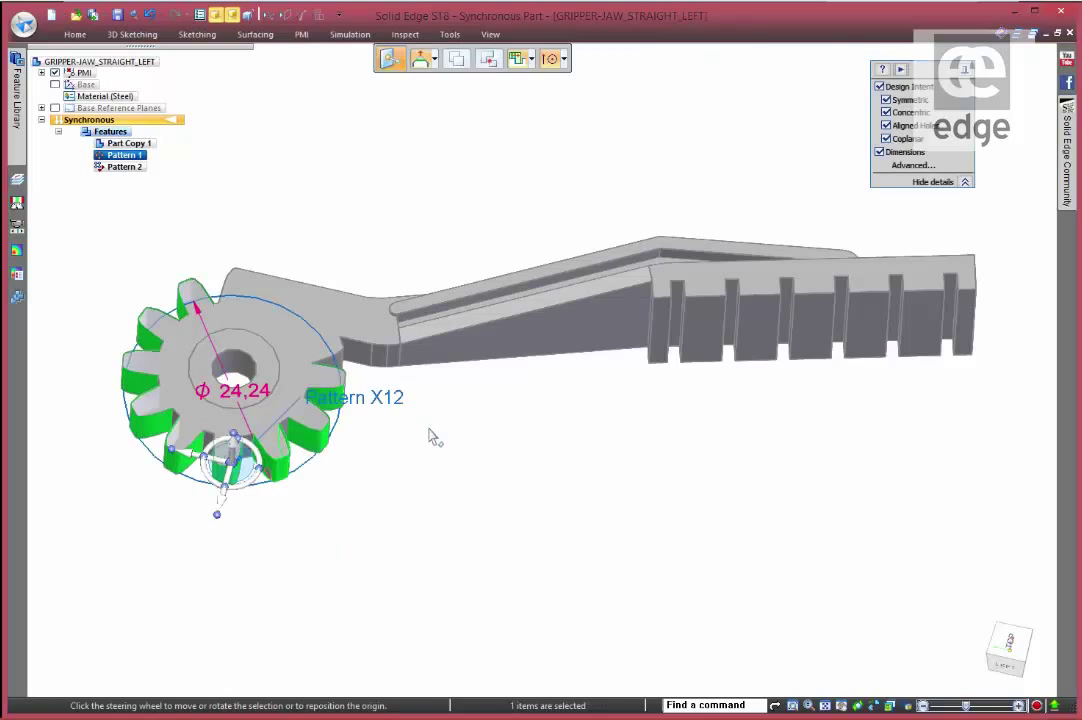
key(Escape)
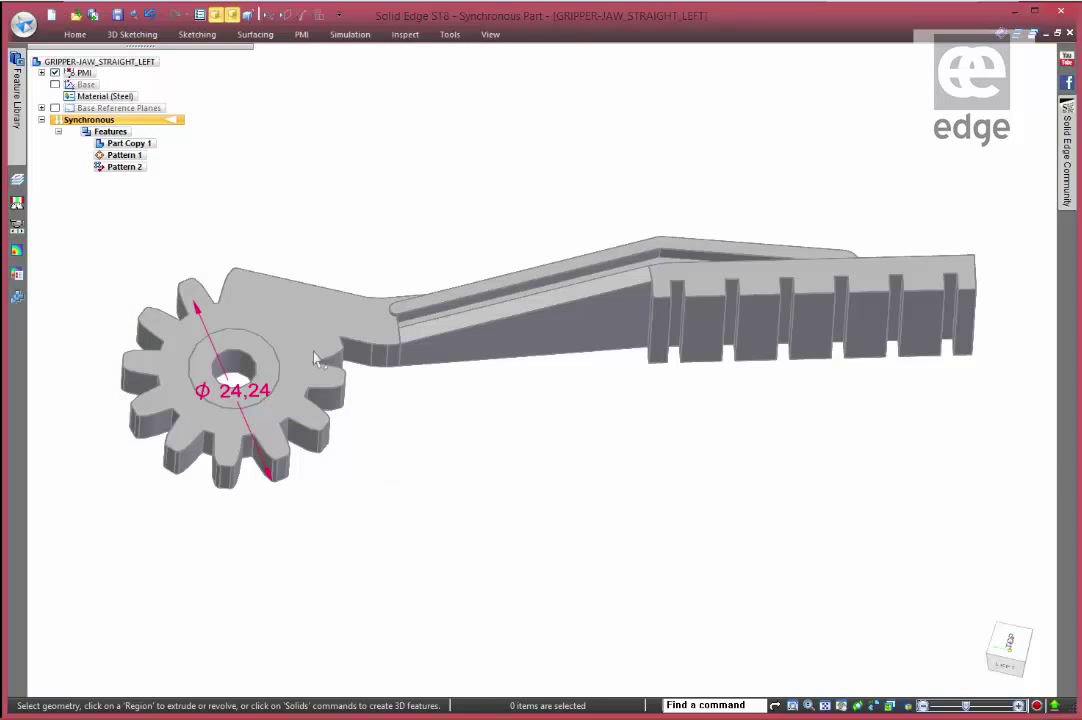
Set the rack's Pattern 2 count to 10 slots for a finer rack.
click(128, 167)
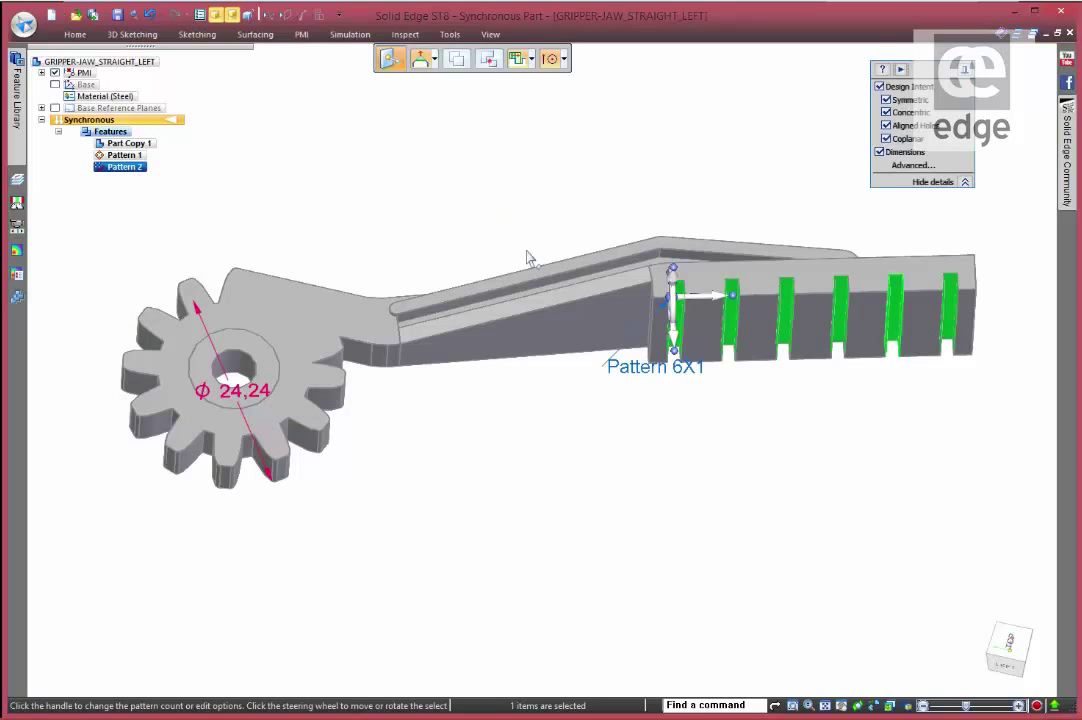
click(671, 372)
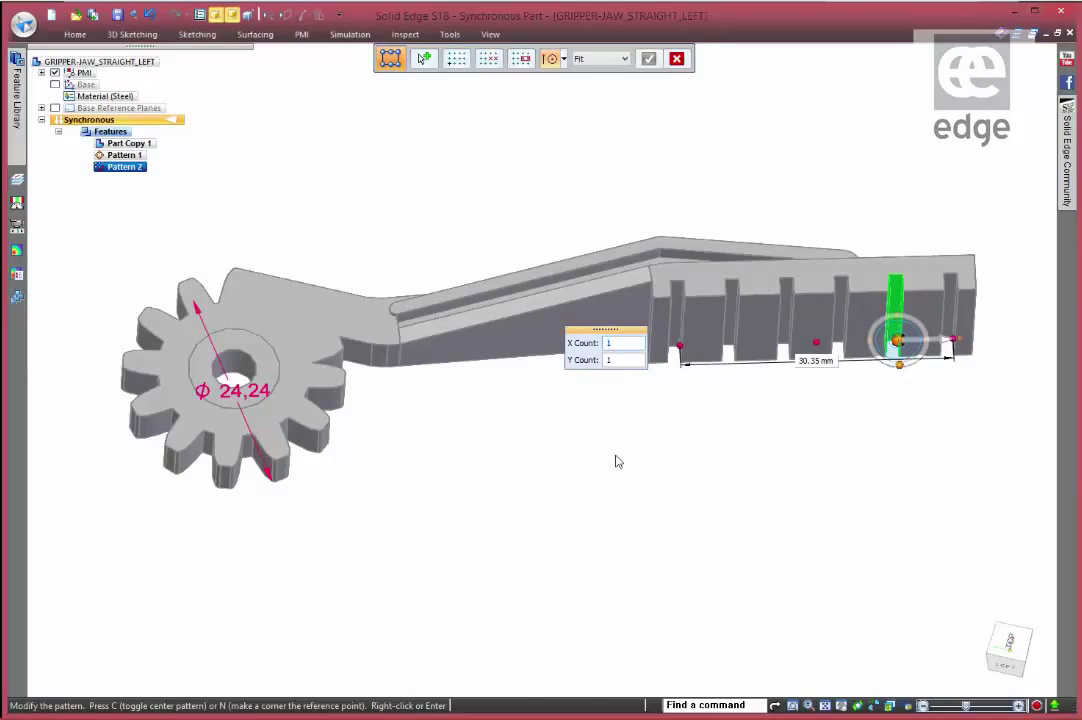
key(Return)
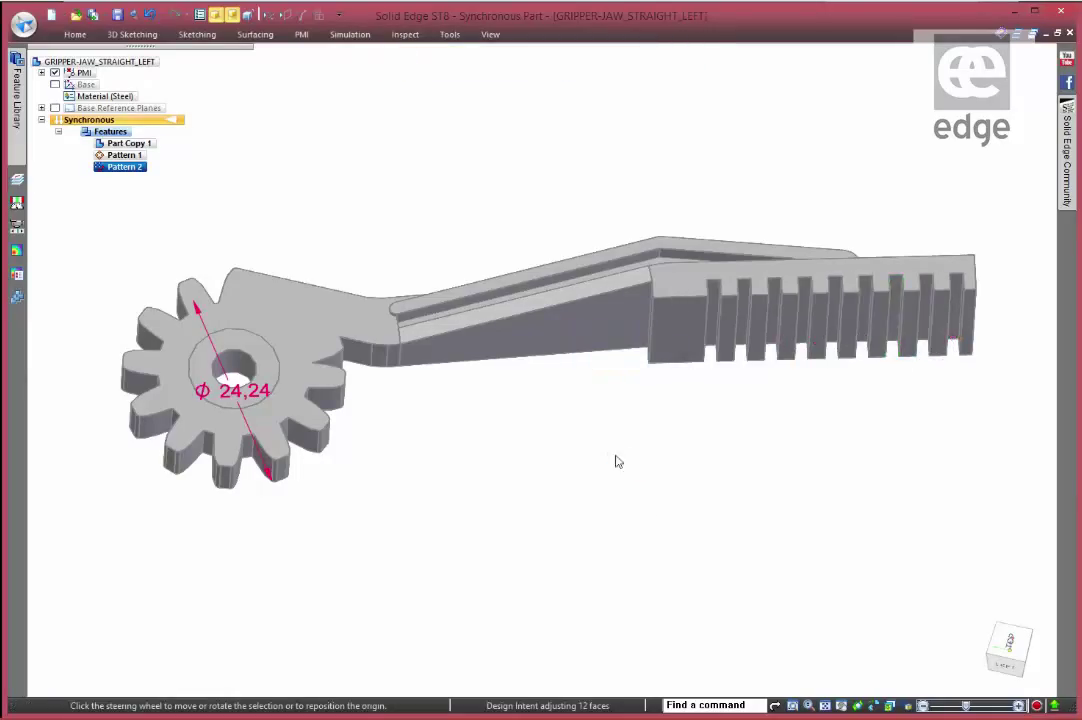
click(616, 522)
middle_drag(700, 519, 640, 478)
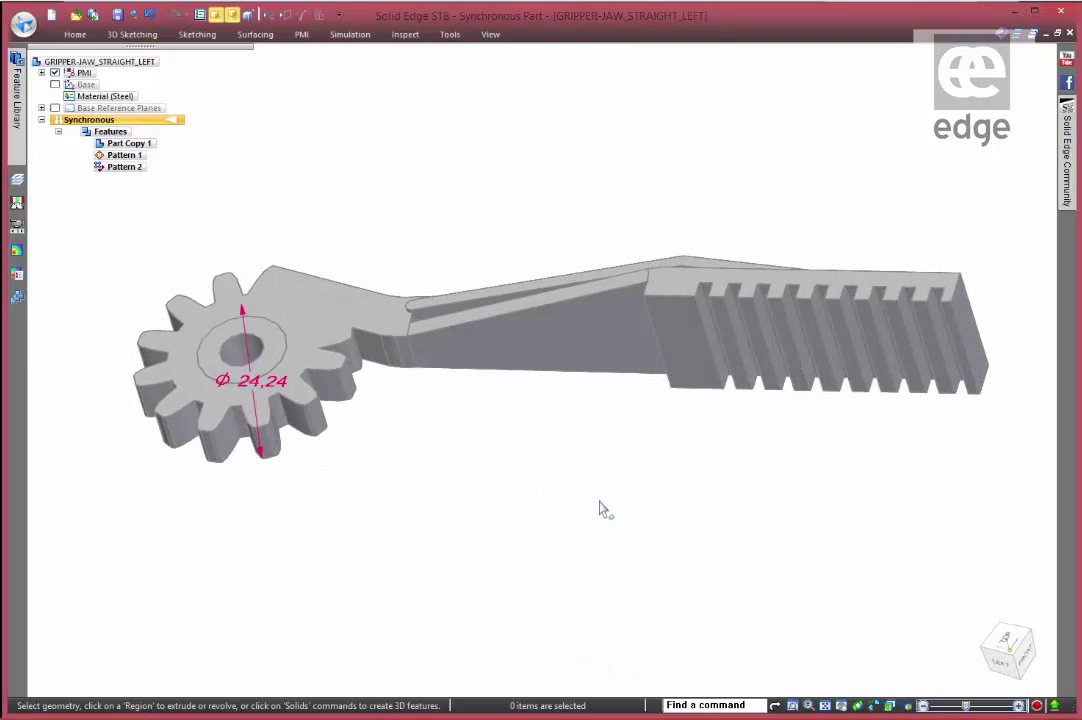
Save the jaw over GRIPPER-JAW_STRAIGHT_LEFT.par and close the part.
click(117, 14)
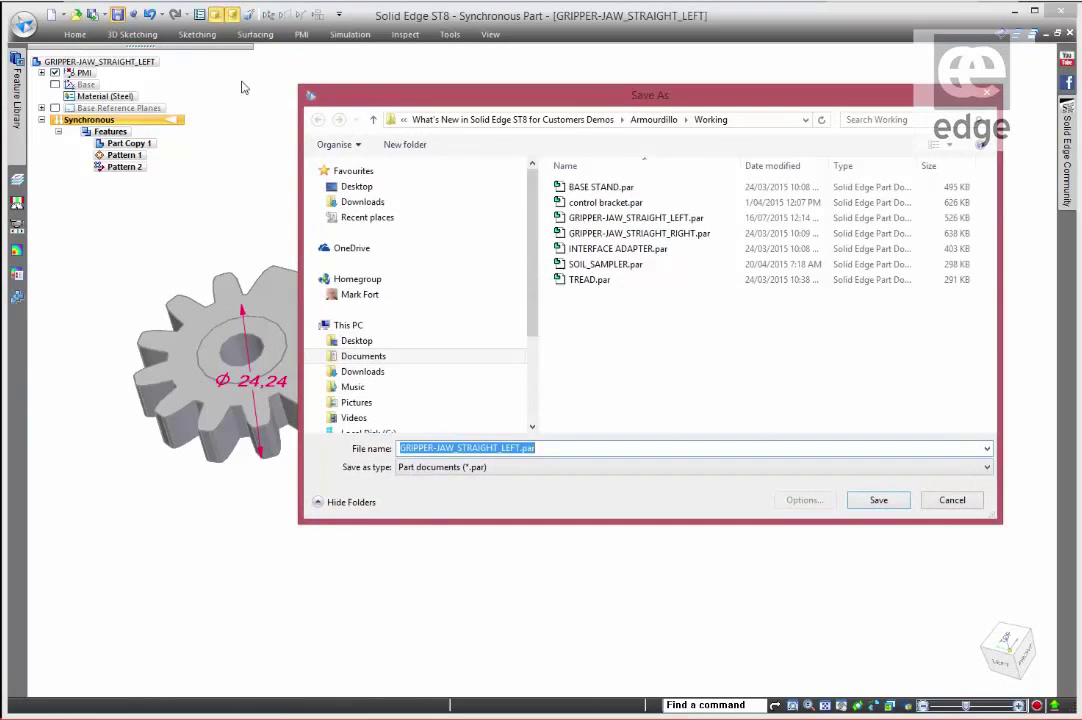
click(884, 500)
click(535, 394)
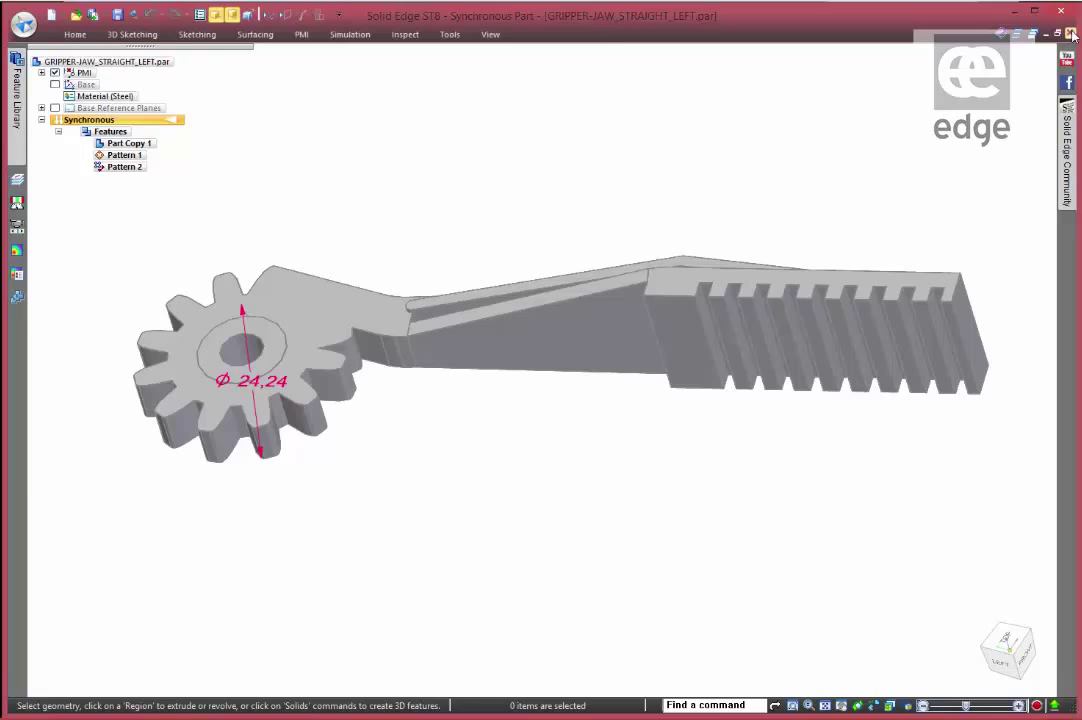
key(ctrl+F4)
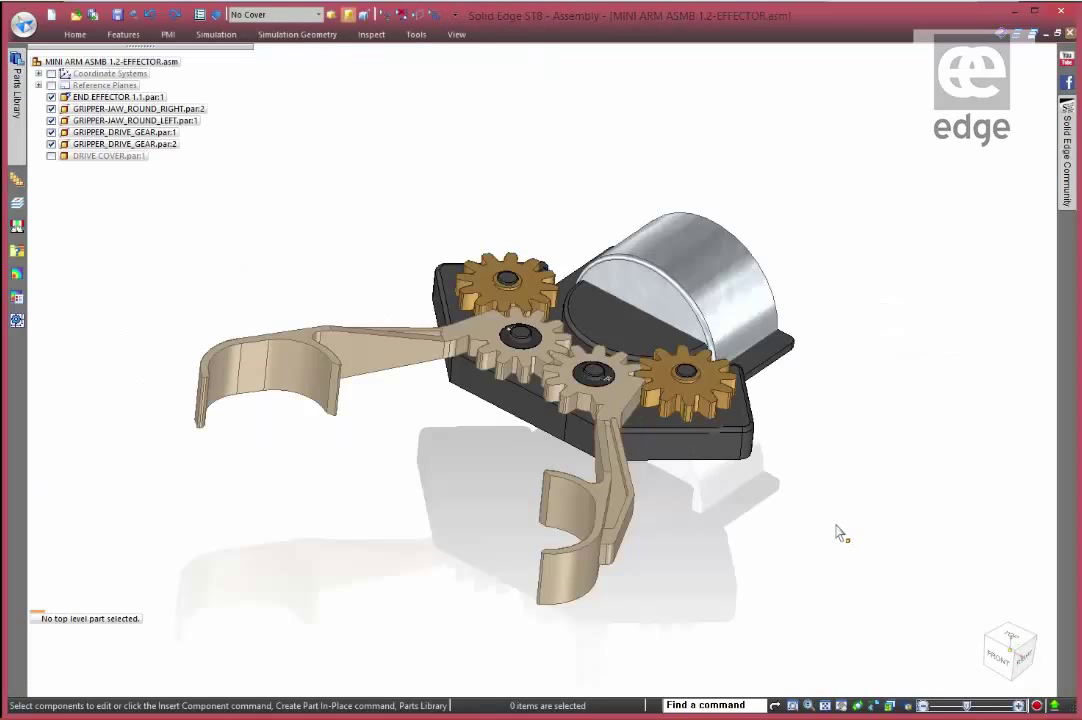
Replace GRIPPER-JAW_ROUND_LEFT with GRIPPER-JAW_STRAIGHT_LEFT.par, suppressing the affected relationships.
middle_drag(833, 531, 622, 430)
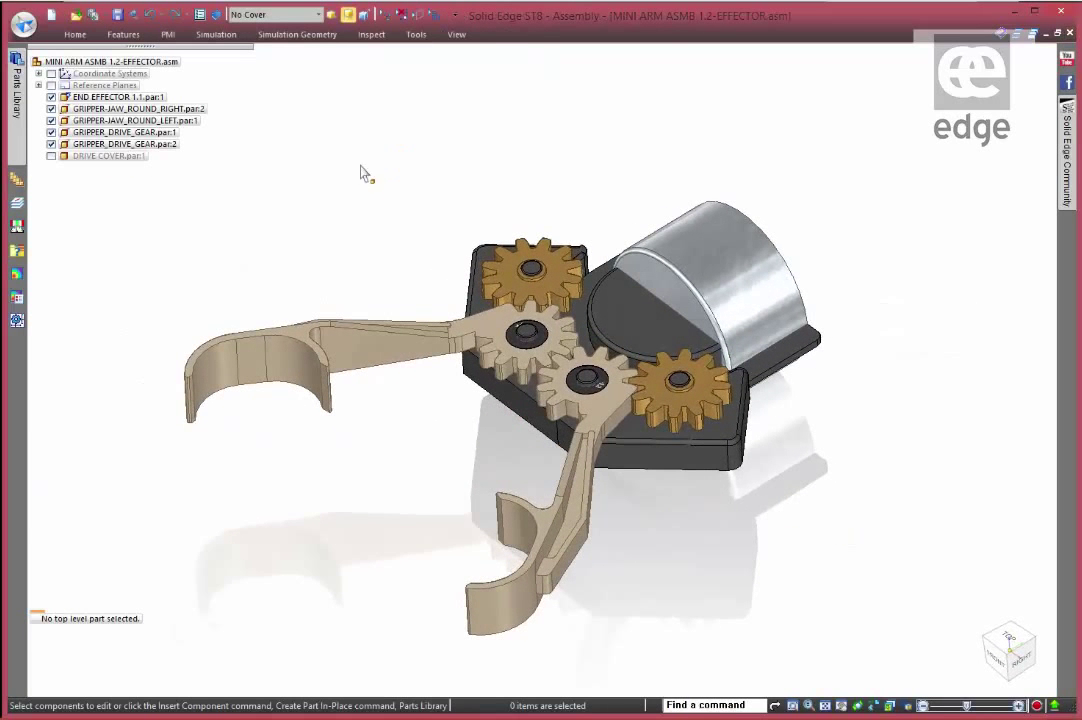
click(75, 34)
click(598, 76)
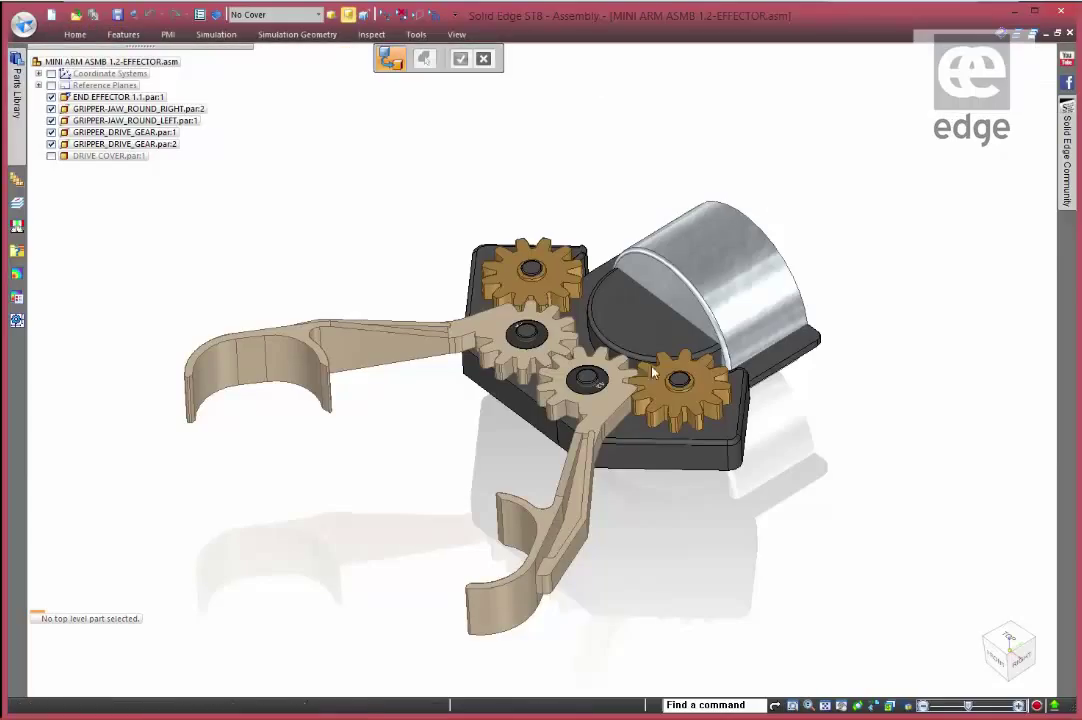
click(576, 512)
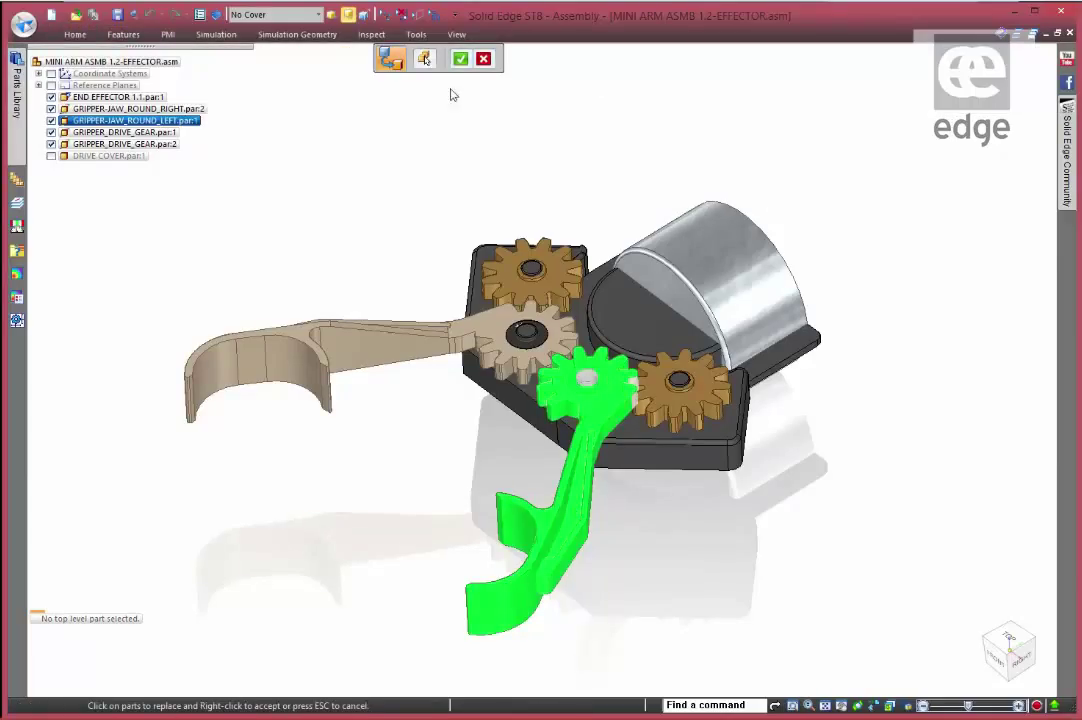
click(460, 60)
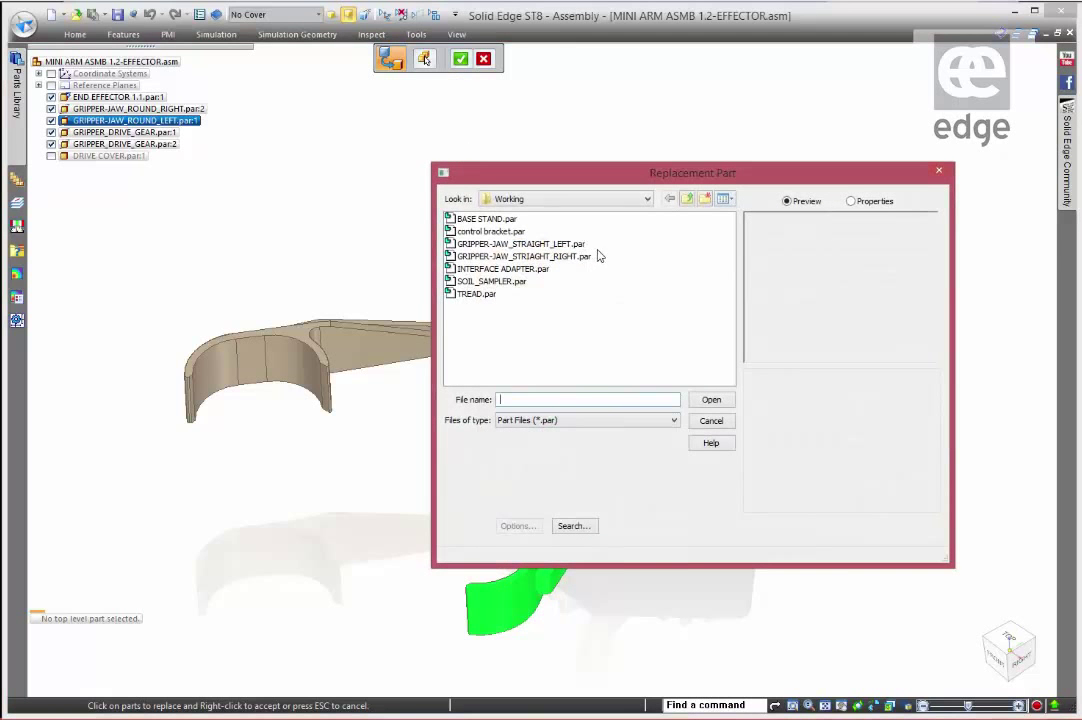
click(578, 245)
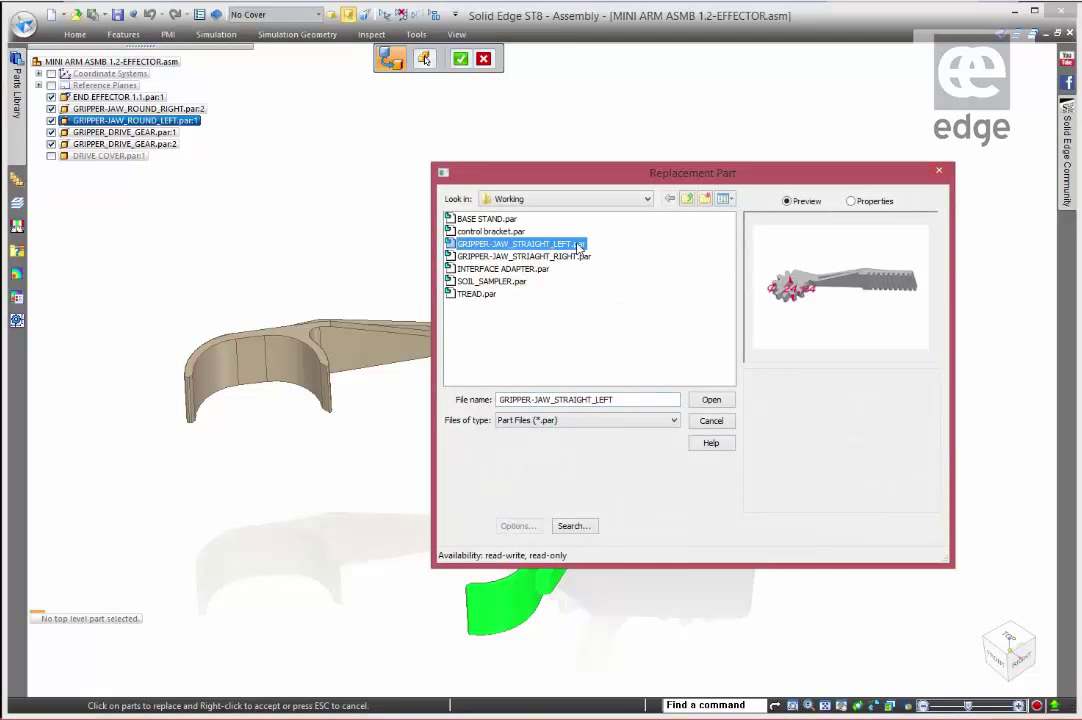
click(711, 400)
click(540, 374)
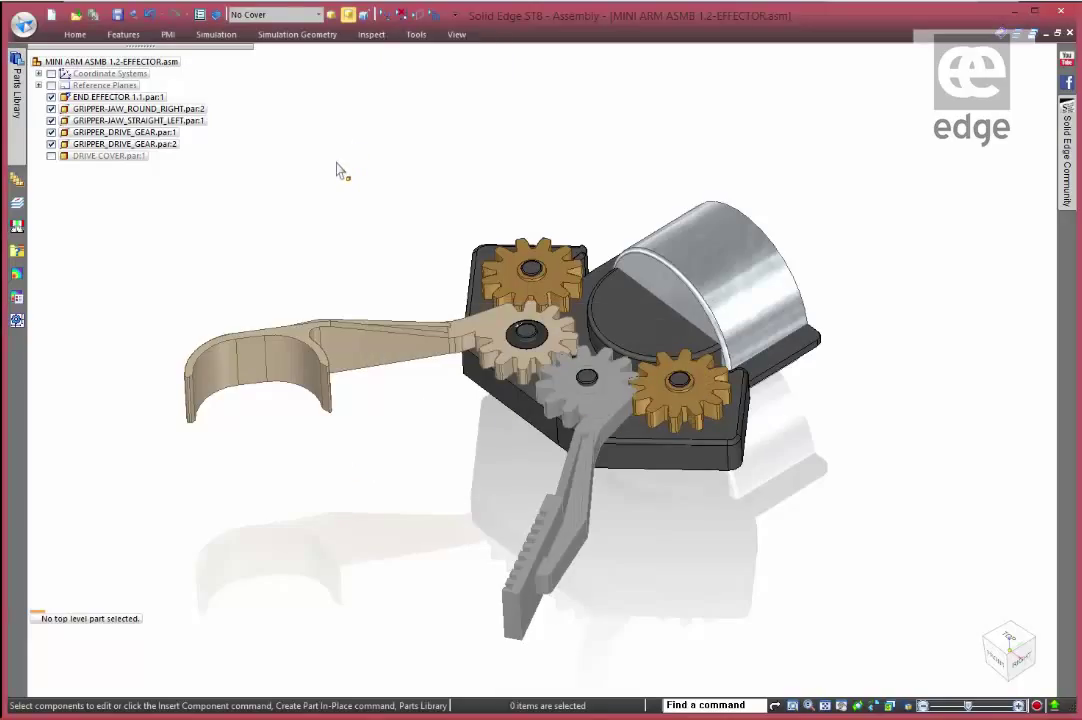
Replace GRIPPER-JAW_ROUND_RIGHT with GRIPPER-JAW_STRAIGHT_RIGHT.par, suppressing relationships, then close the effector assembly.
click(372, 340)
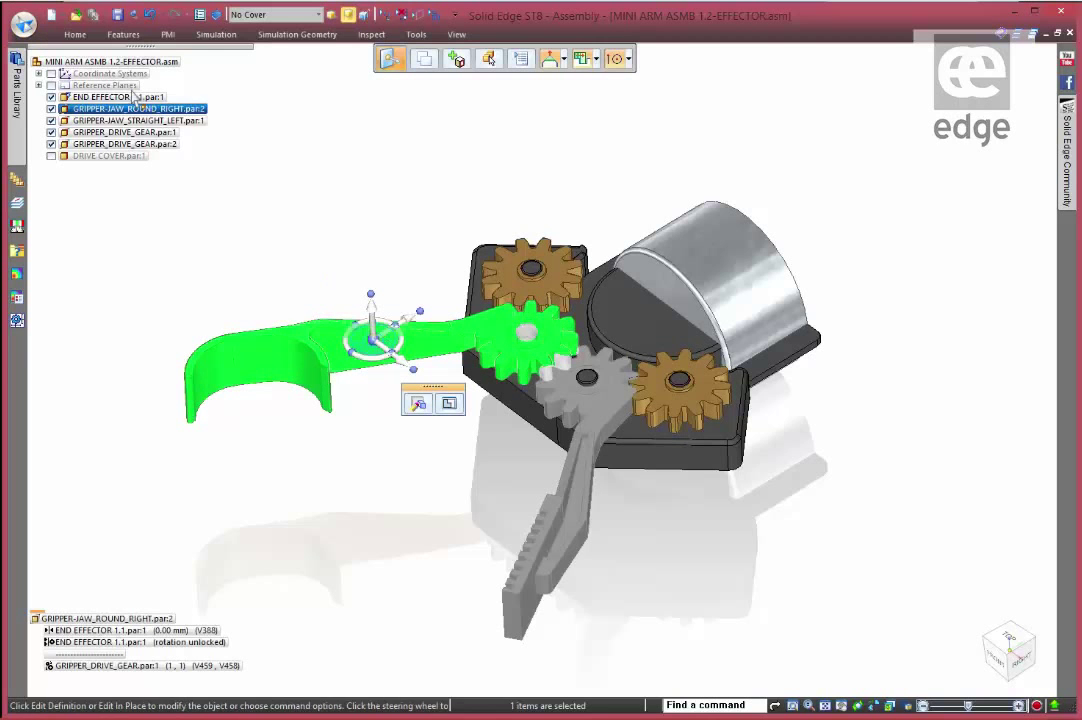
click(73, 35)
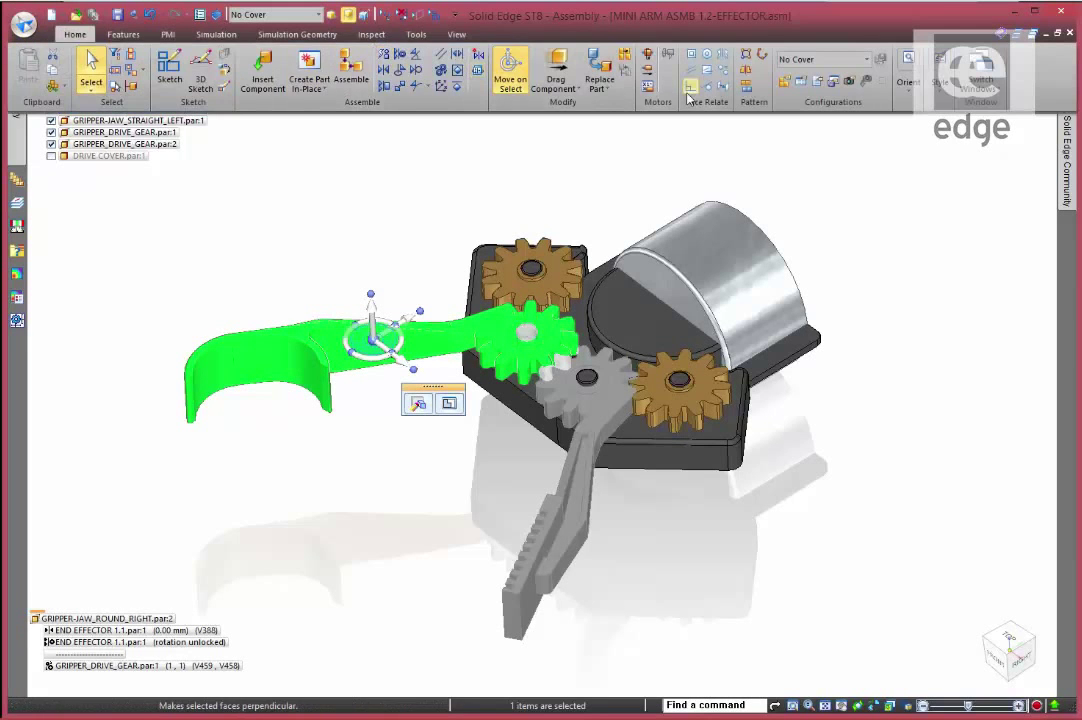
click(594, 65)
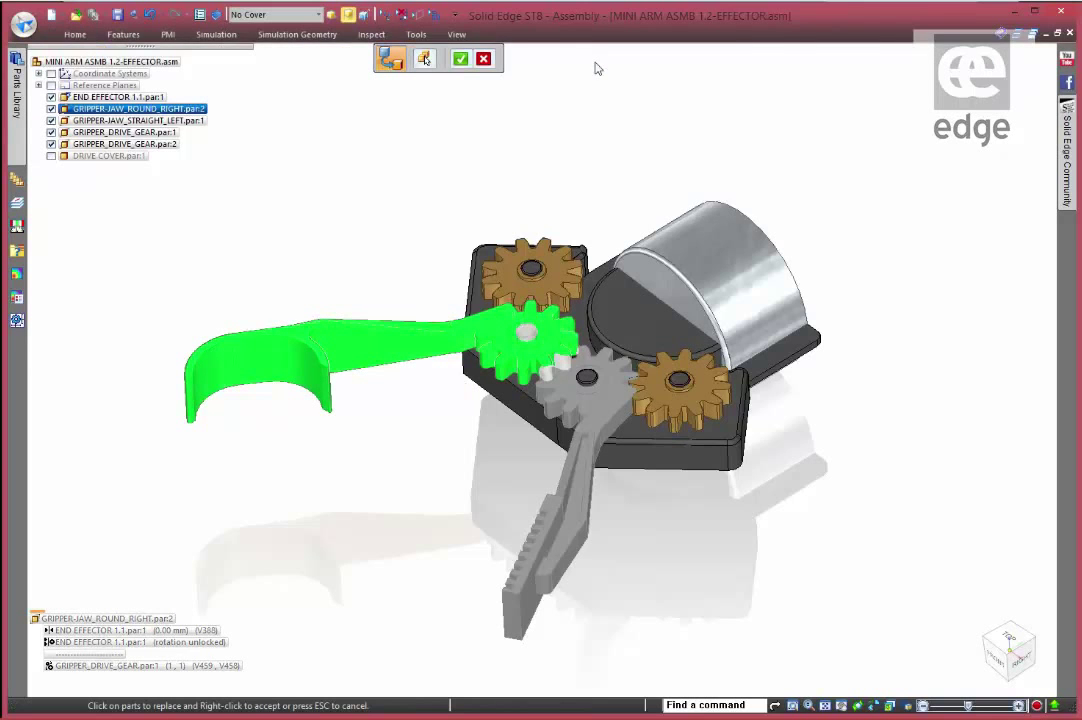
click(459, 60)
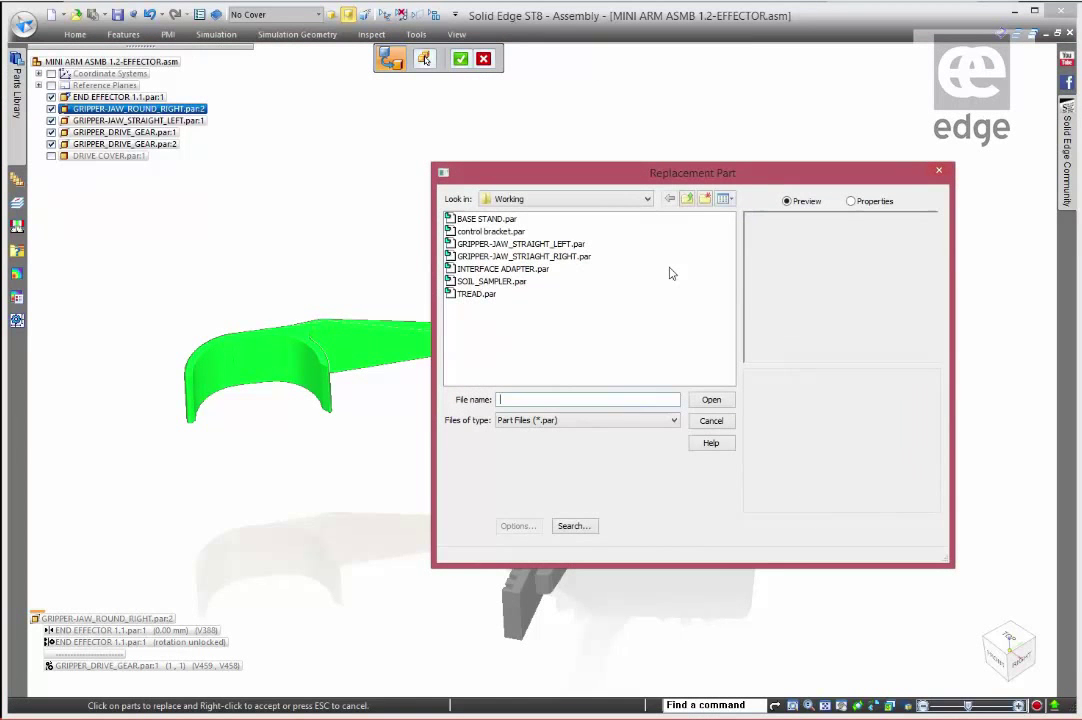
click(520, 256)
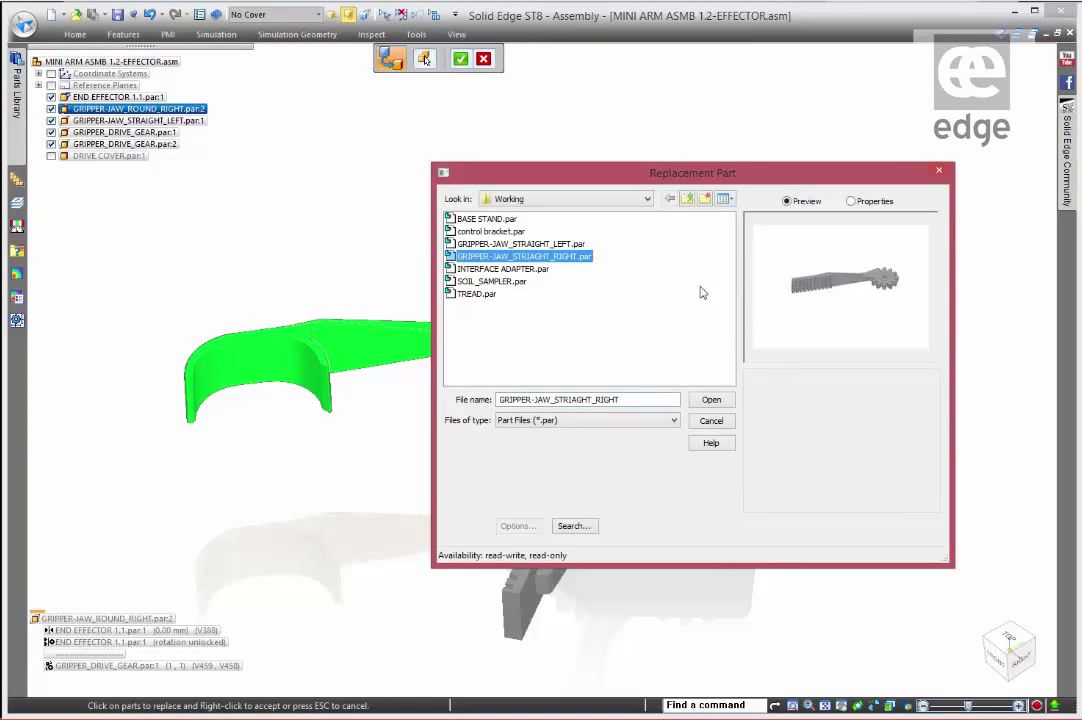
click(711, 399)
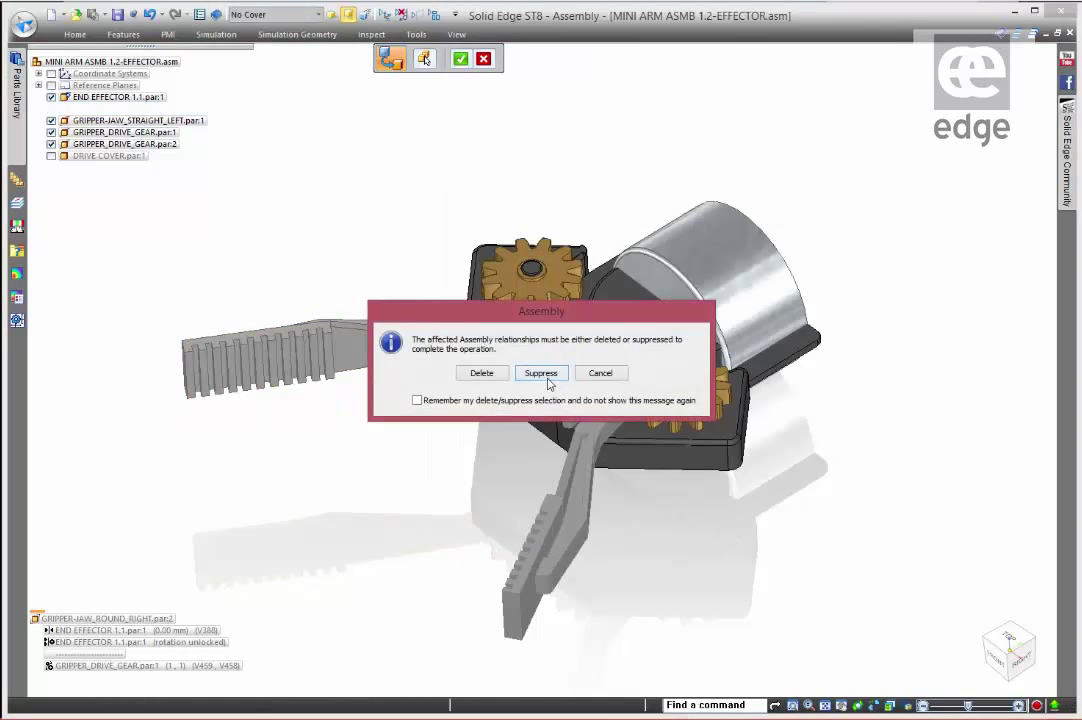
click(550, 376)
click(913, 448)
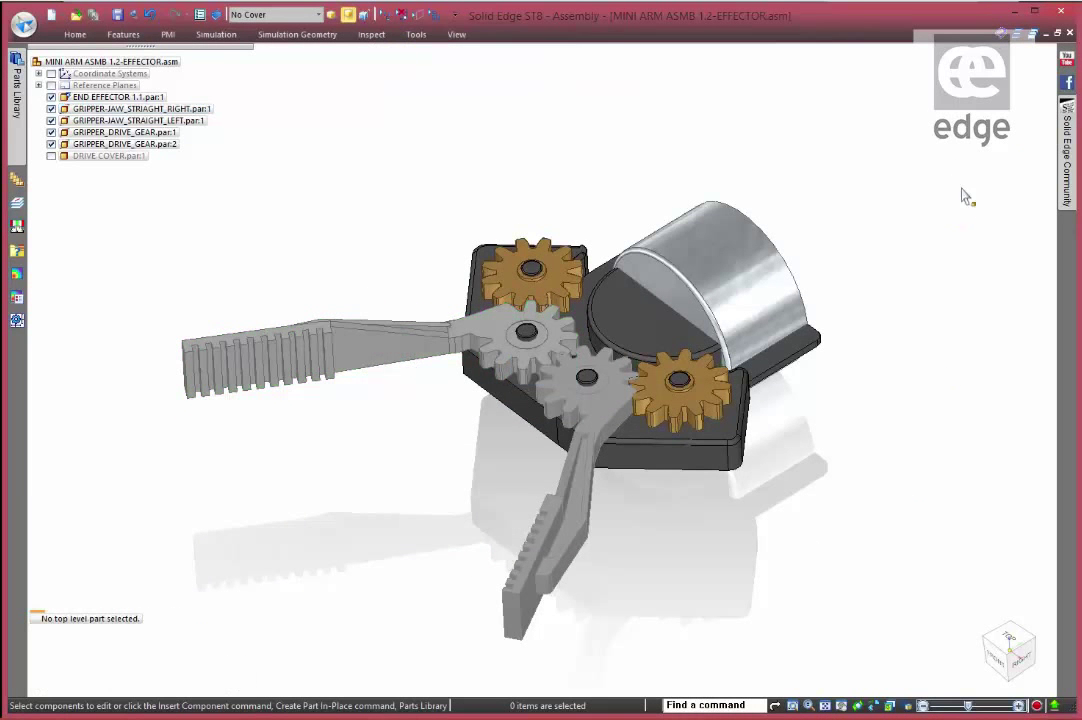
click(1069, 33)
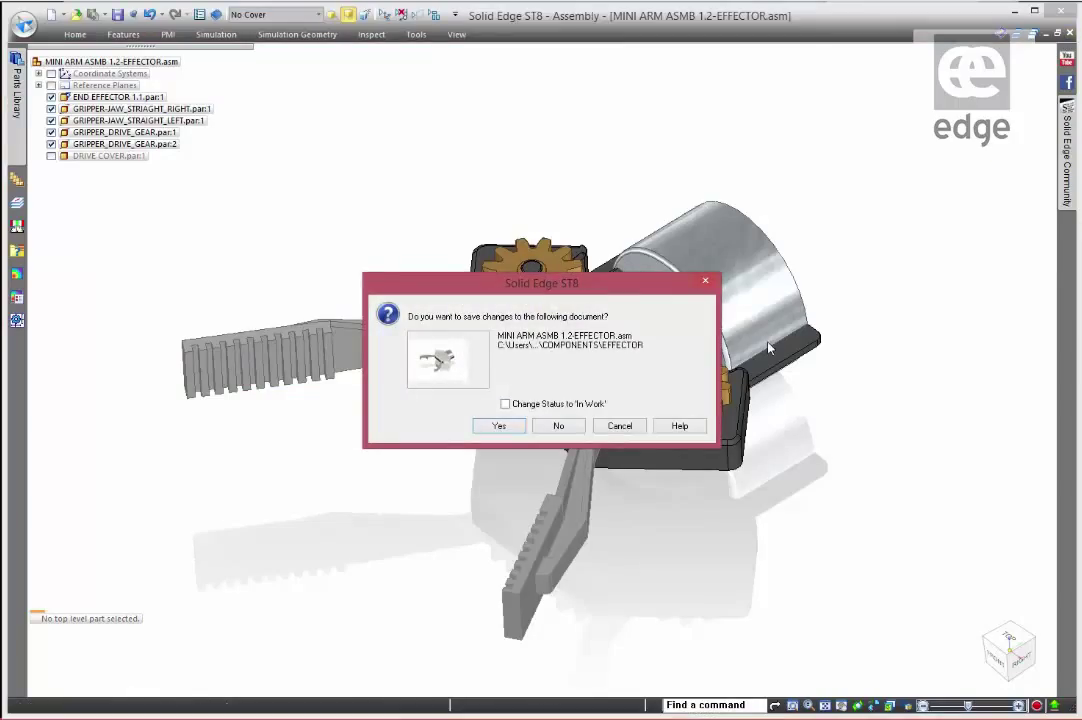
Save the effector assembly changes and orbit the robot arm to inspect the straight jaws.
click(500, 427)
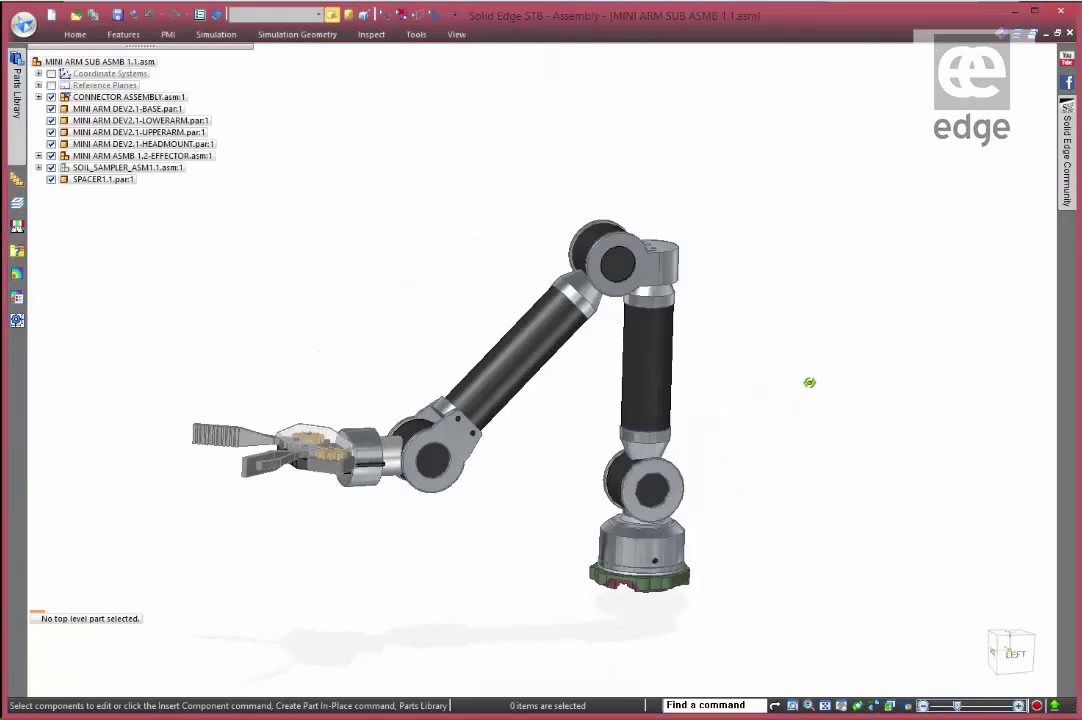
middle_drag(847, 411, 809, 482)
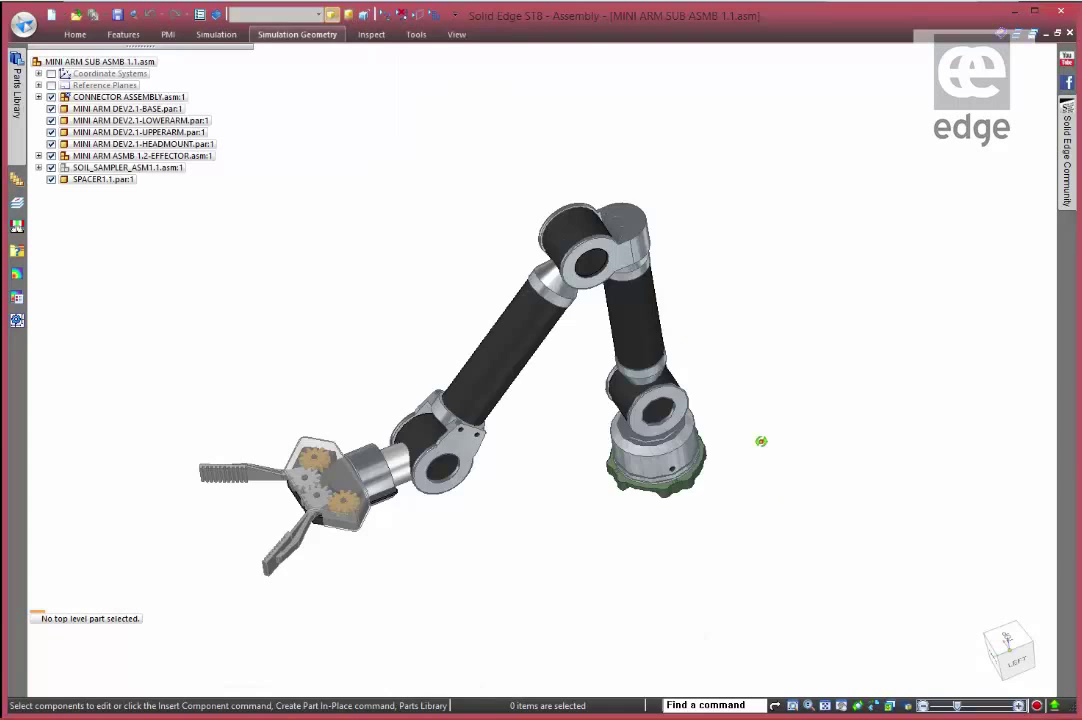
middle_drag(761, 441, 795, 444)
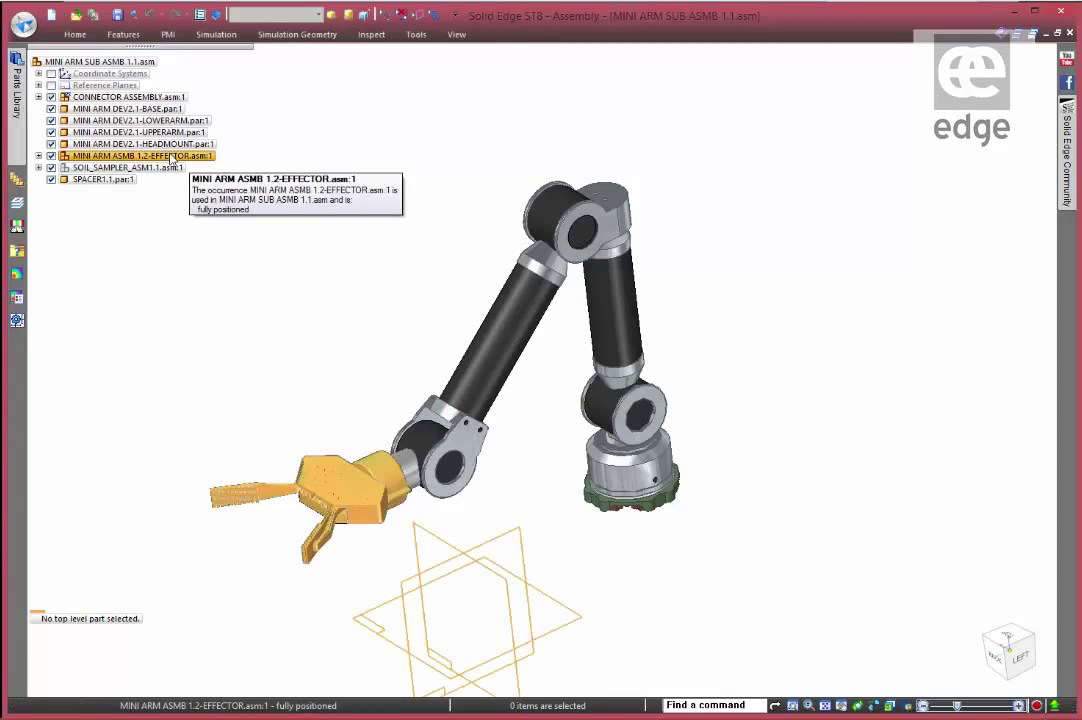
Open MINI ARM ASMB 1.2-EFFECTOR in its own window, add a drop shadow, and view the gripper from above and the side.
right_click(172, 159)
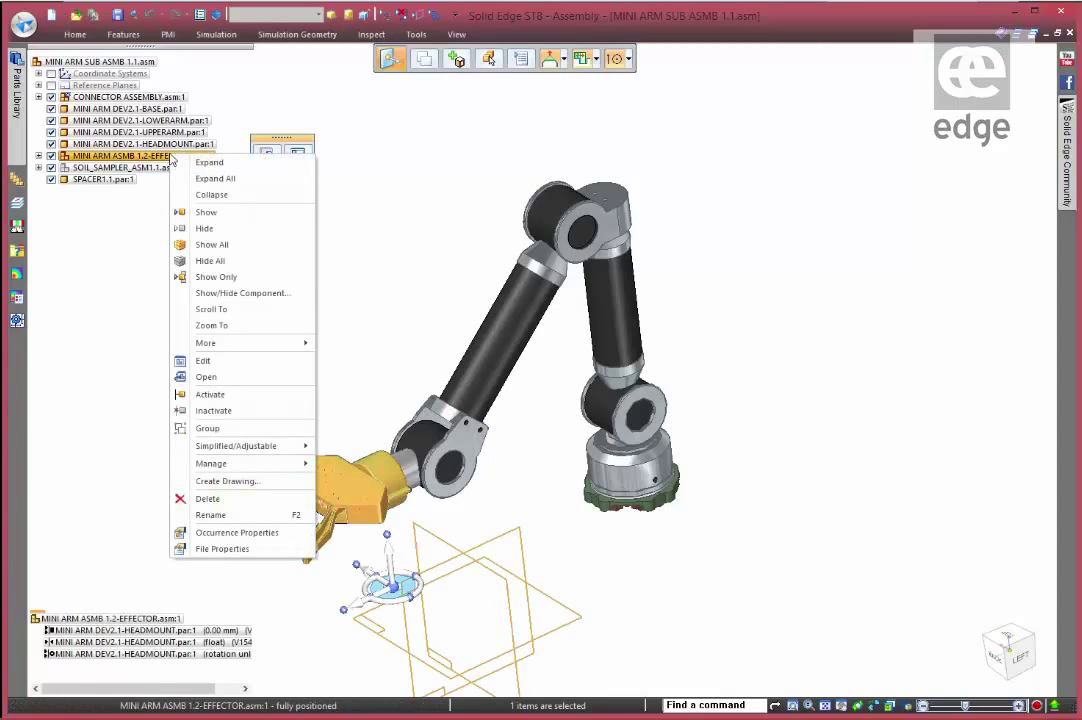
click(207, 378)
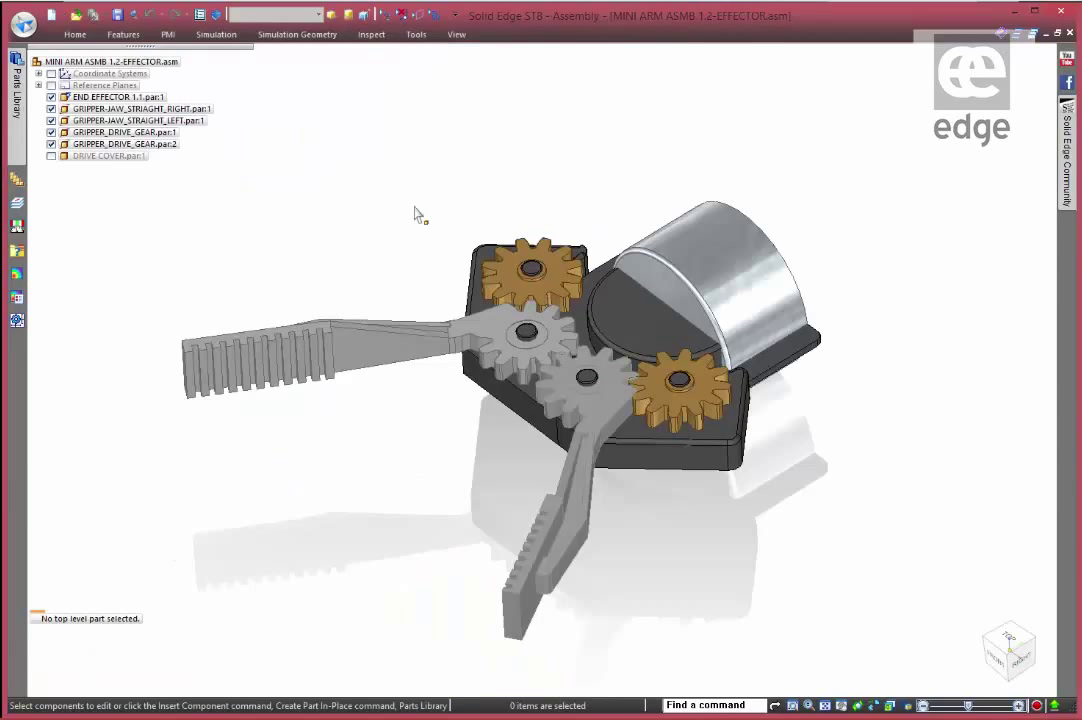
click(330, 20)
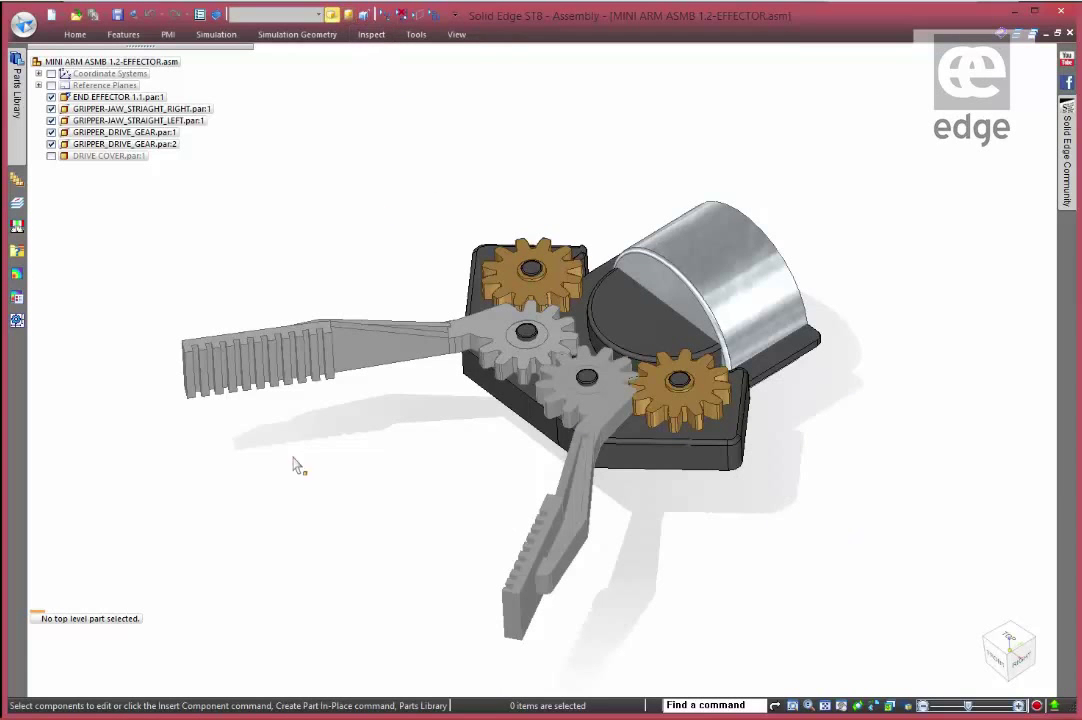
middle_drag(848, 563, 241, 389)
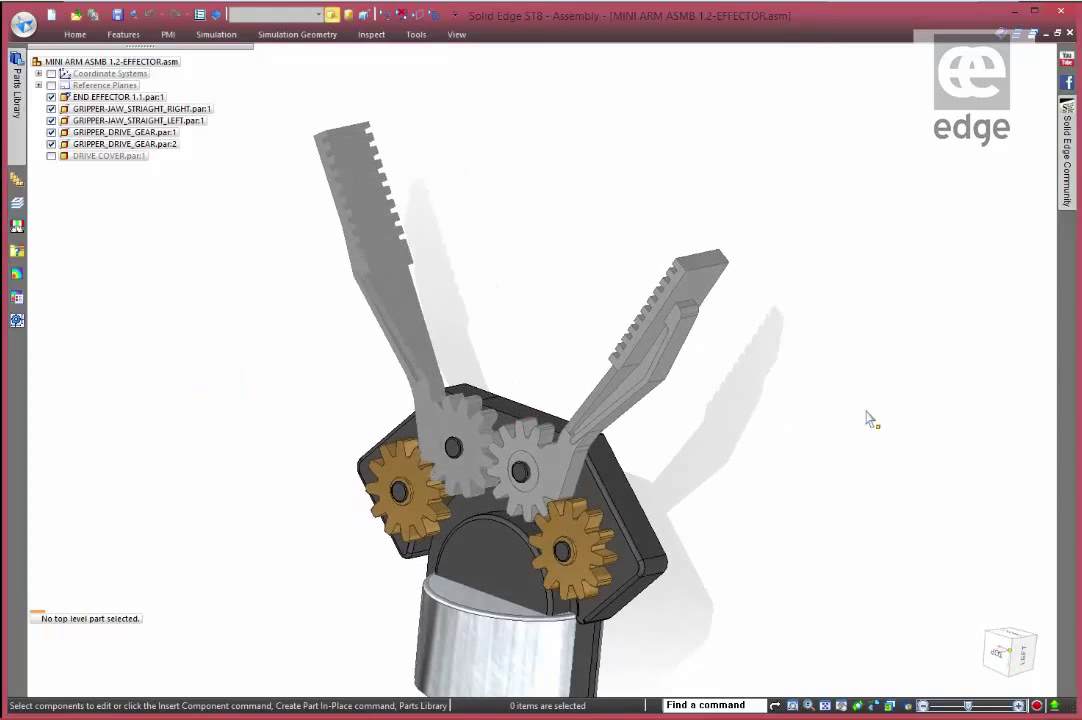
middle_drag(795, 459, 1045, 279)
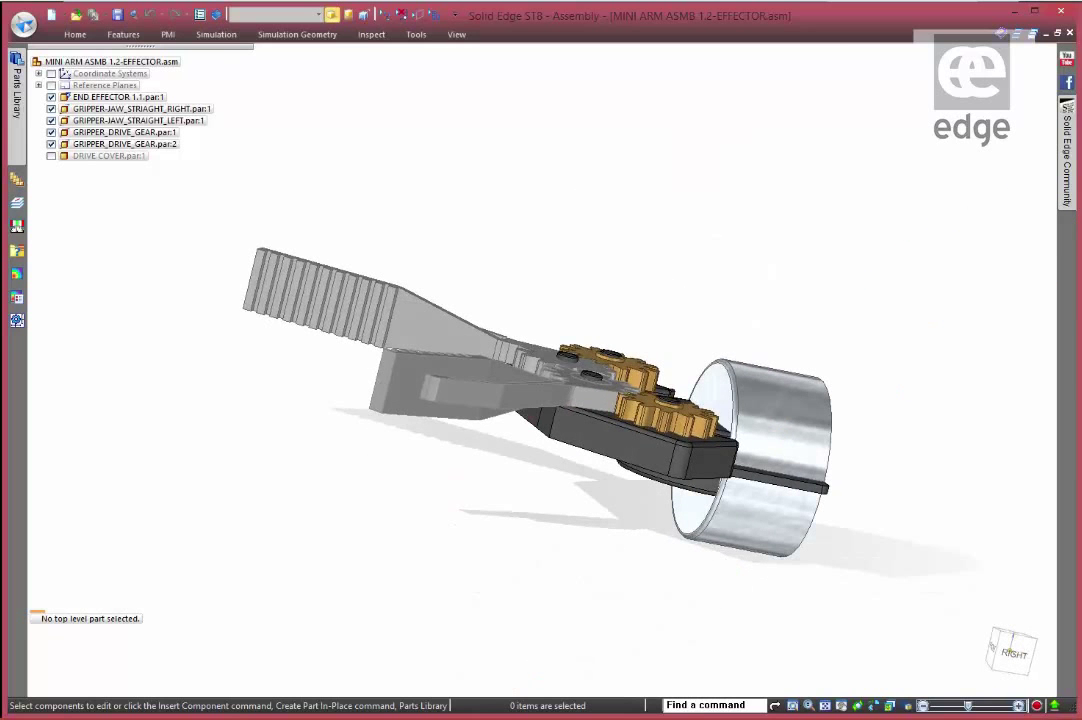